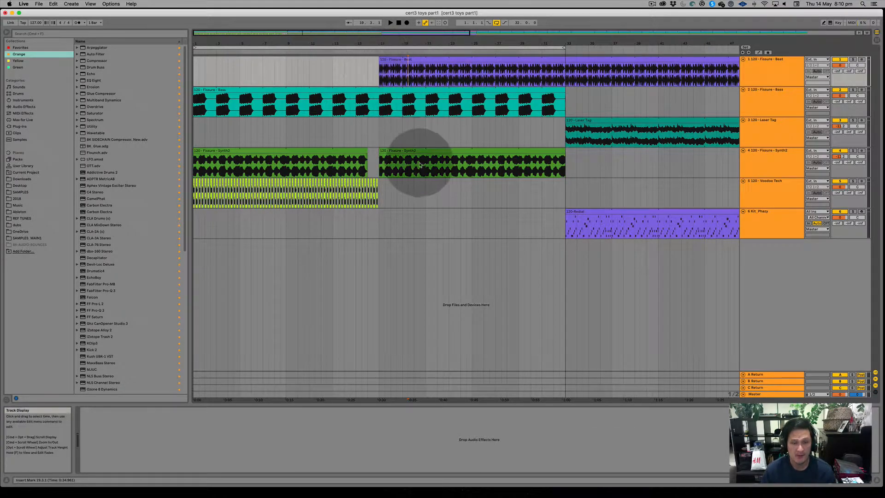
Select the Kit_Phazy track, then the 120 - Fissure - Beat clip on track 1.
{"action": "left_click", "coordinate": [759, 227]}
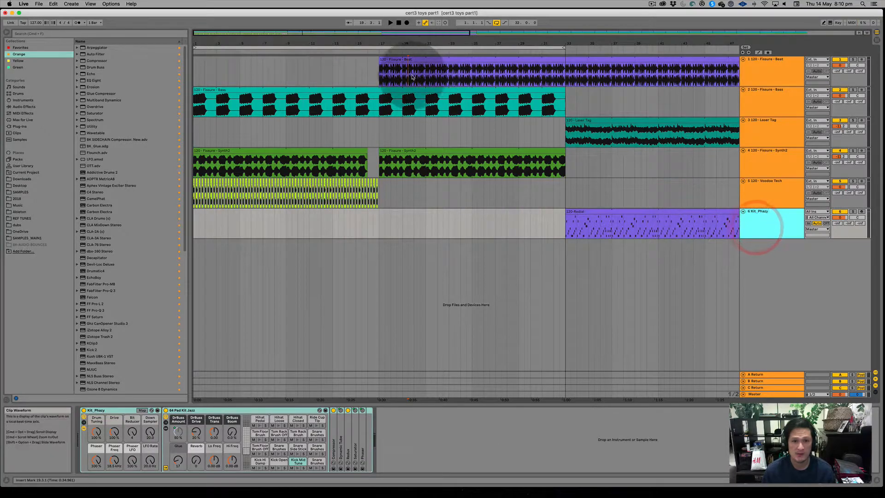
{"action": "left_click", "coordinate": [406, 60]}
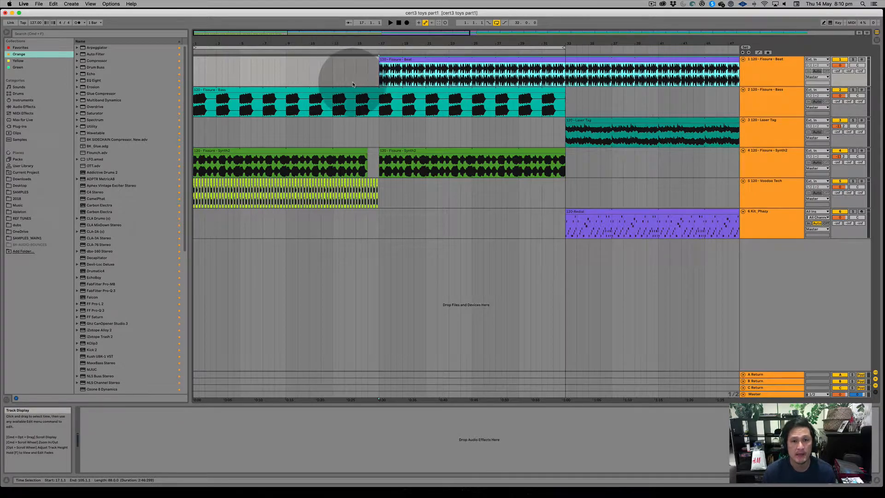
{"action": "left_click_drag", "start_coordinate": [404, 44], "coordinate": [452, 106]}
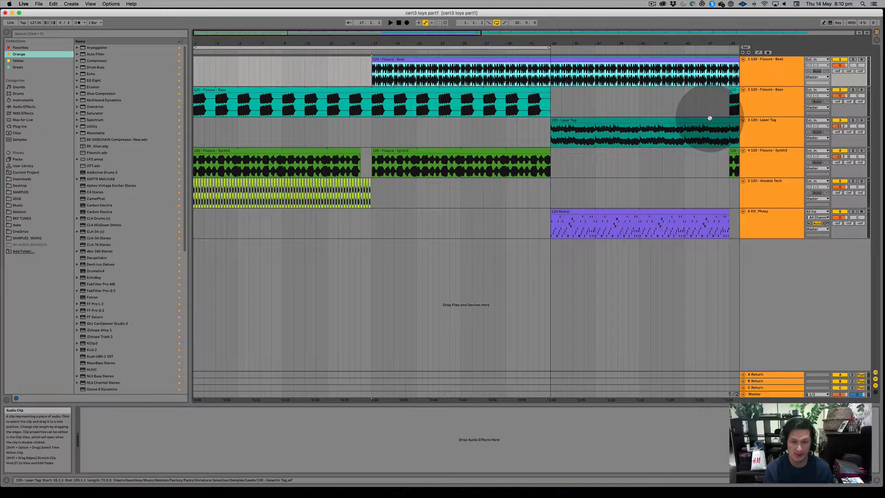
Show the Session View and look through the clip slots of all the tracks.
{"action": "key", "text": "Tab"}
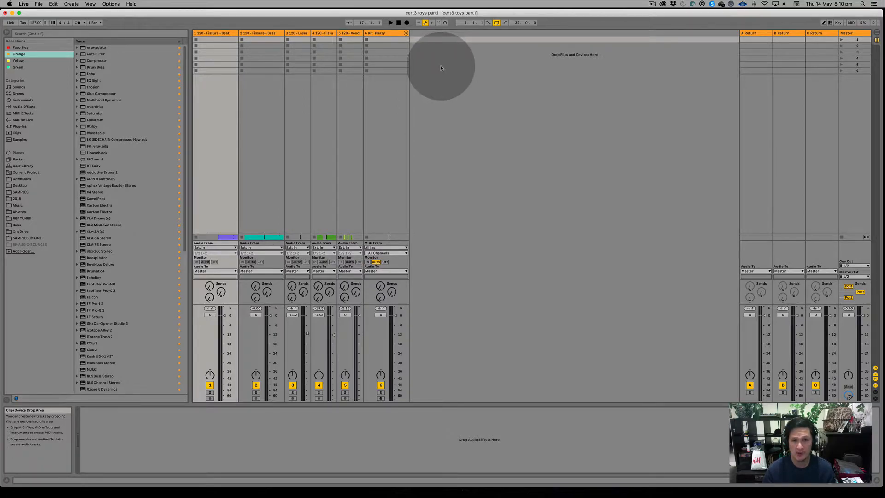
{"action": "left_click", "coordinate": [253, 39]}
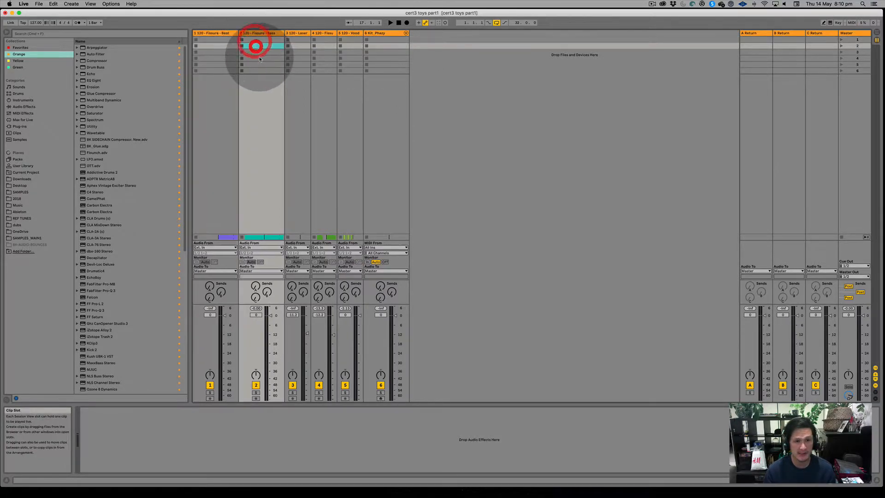
{"action": "left_click", "coordinate": [268, 70]}
{"action": "left_click", "coordinate": [297, 40]}
{"action": "left_click", "coordinate": [297, 64]}
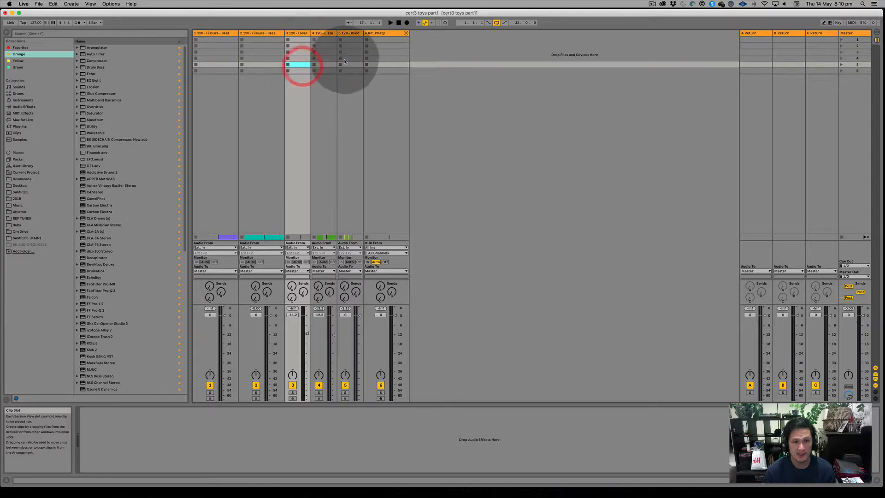
{"action": "left_click", "coordinate": [317, 51]}
{"action": "left_click", "coordinate": [326, 56]}
{"action": "left_click", "coordinate": [345, 58]}
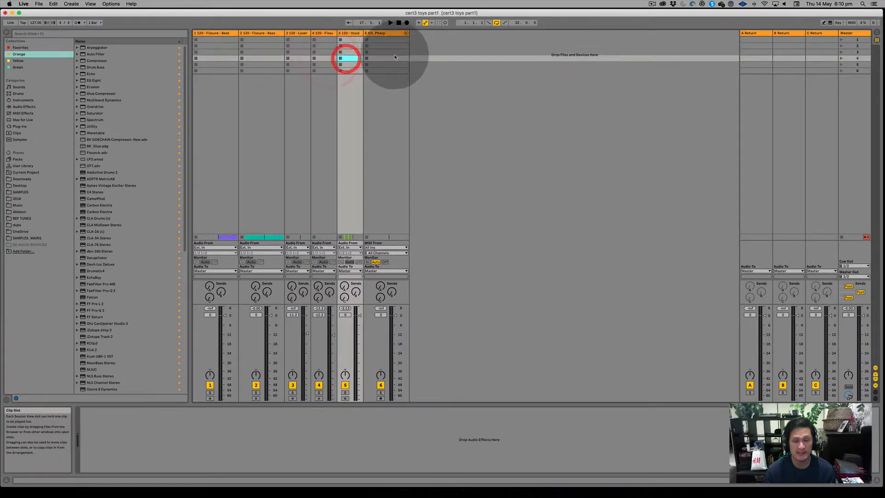
{"action": "left_click", "coordinate": [394, 53]}
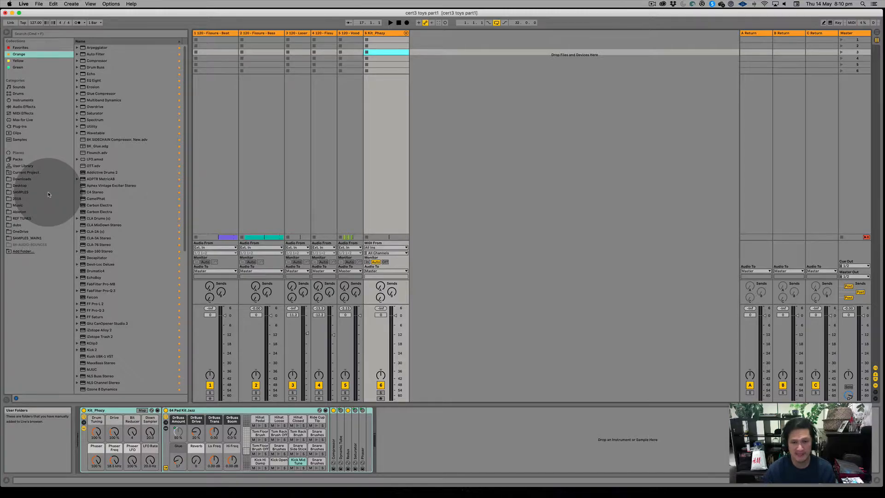
{"action": "left_click", "coordinate": [547, 174]}
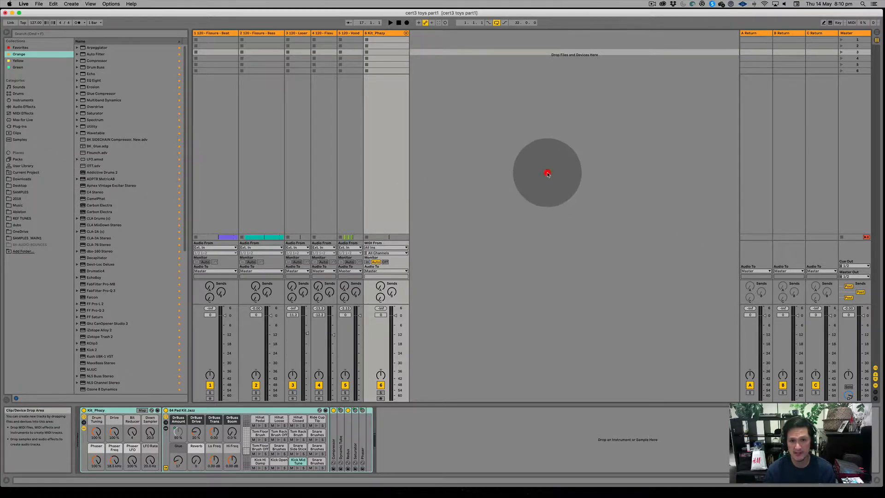
Return to the Arrangement View and restore arrangement playback for the greyed-out Synth2 track.
{"action": "key", "text": "Tab"}
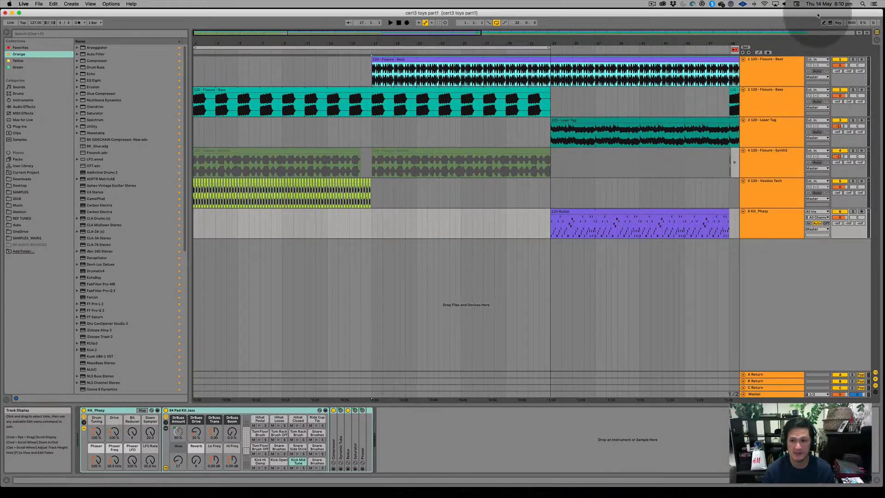
{"action": "key", "text": "minus"}
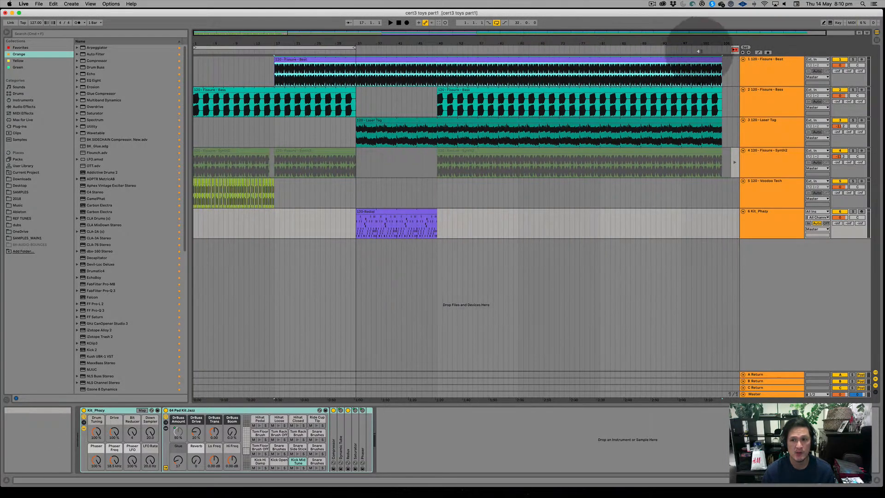
{"action": "left_click", "coordinate": [735, 50]}
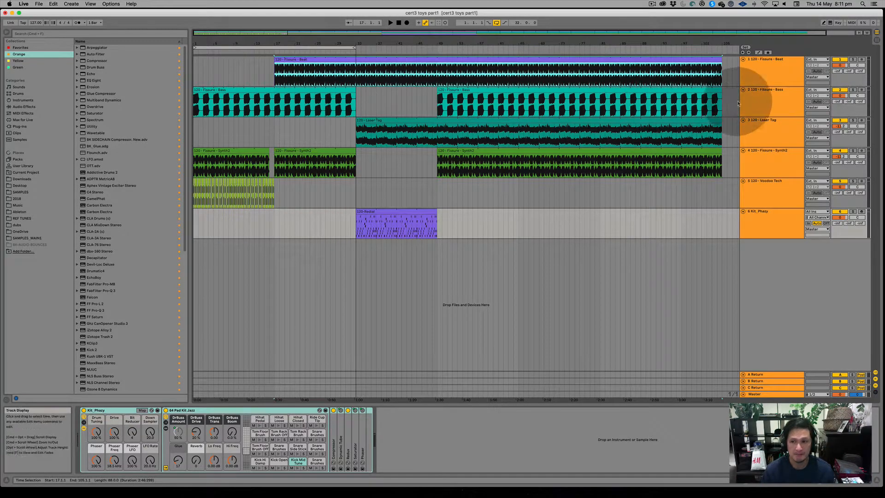
Review the six arrangement tracks one by one by selecting each track's header.
{"action": "left_click", "coordinate": [784, 73]}
{"action": "left_click", "coordinate": [776, 99]}
{"action": "left_click", "coordinate": [775, 130]}
{"action": "left_click", "coordinate": [774, 161]}
{"action": "left_click", "coordinate": [774, 191]}
{"action": "left_click", "coordinate": [773, 222]}
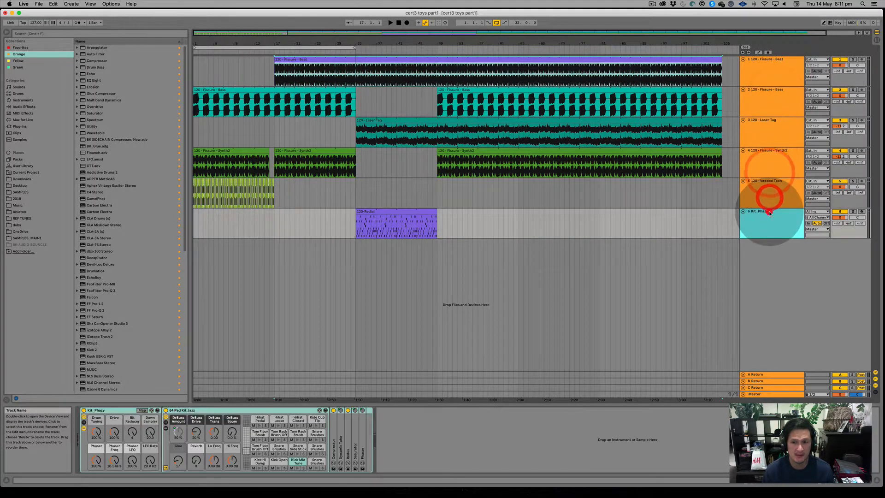
{"action": "left_click", "coordinate": [769, 77]}
{"action": "left_click", "coordinate": [764, 98]}
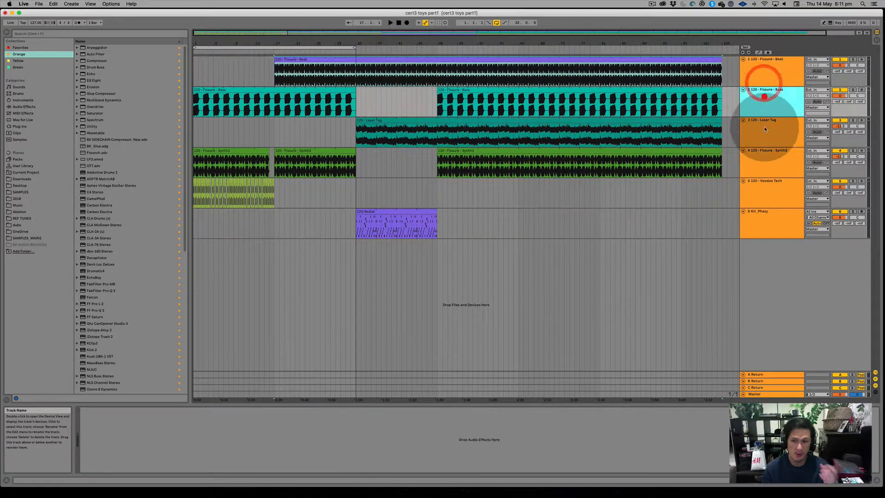
{"action": "left_click", "coordinate": [763, 142]}
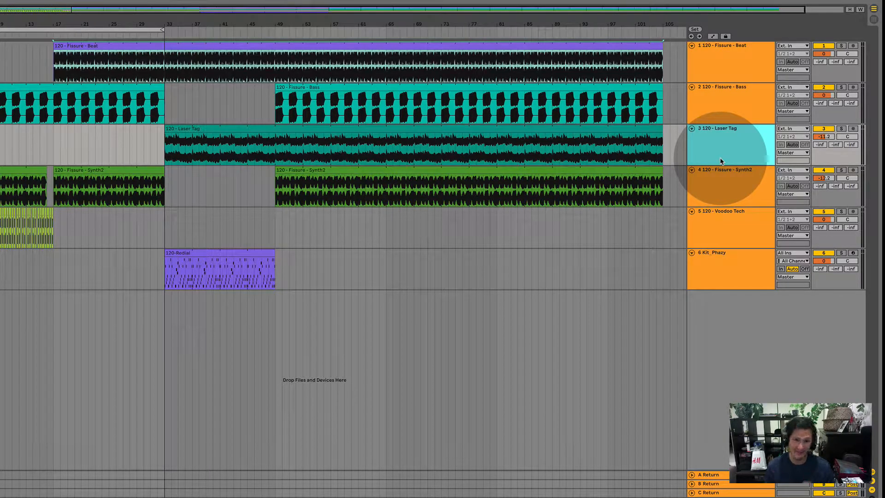
Open the MIDI clip on the Kit_Phazy track in the note editor.
{"action": "left_click", "coordinate": [711, 256]}
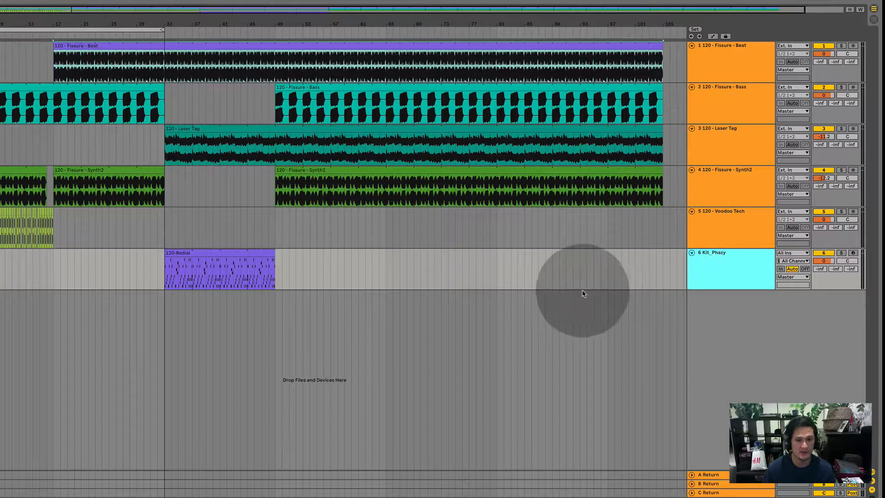
{"action": "double_click", "coordinate": [202, 252]}
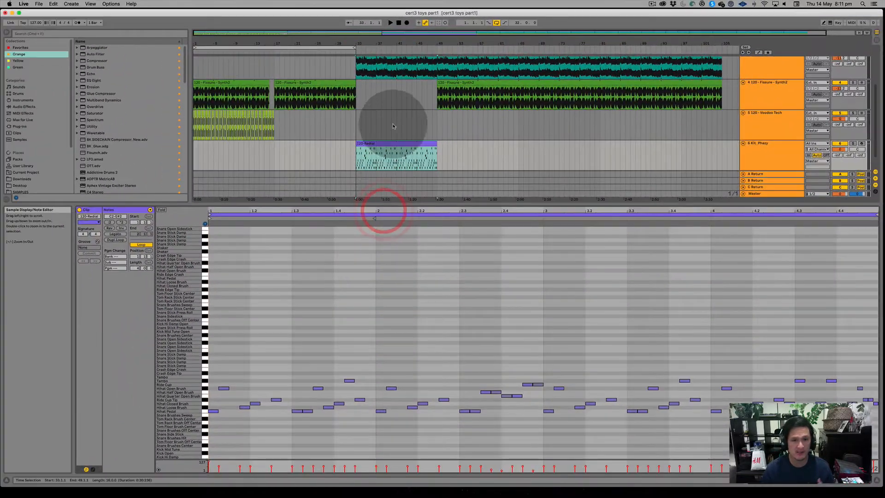
{"action": "left_click", "coordinate": [374, 143]}
{"action": "left_click", "coordinate": [374, 143]}
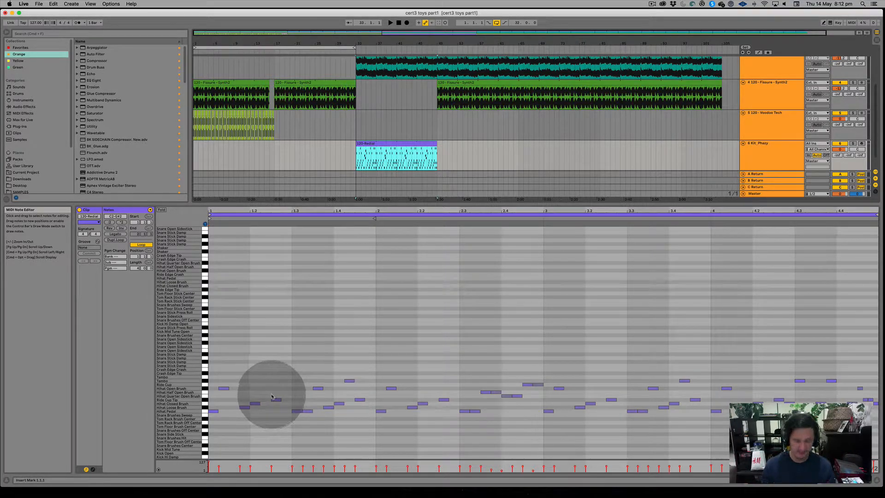
Move the first Hihat Open Brush note to the start of bar 1 and close the clip view.
{"action": "left_click", "coordinate": [349, 381]}
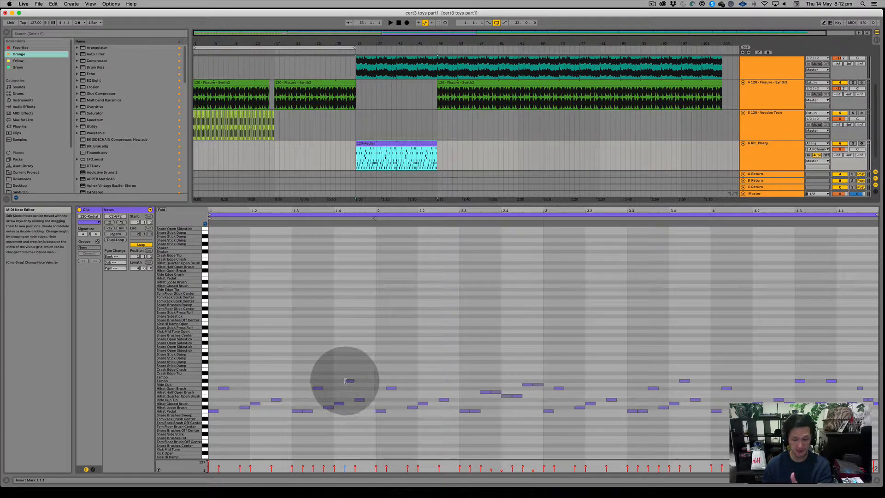
{"action": "left_click", "coordinate": [426, 410]}
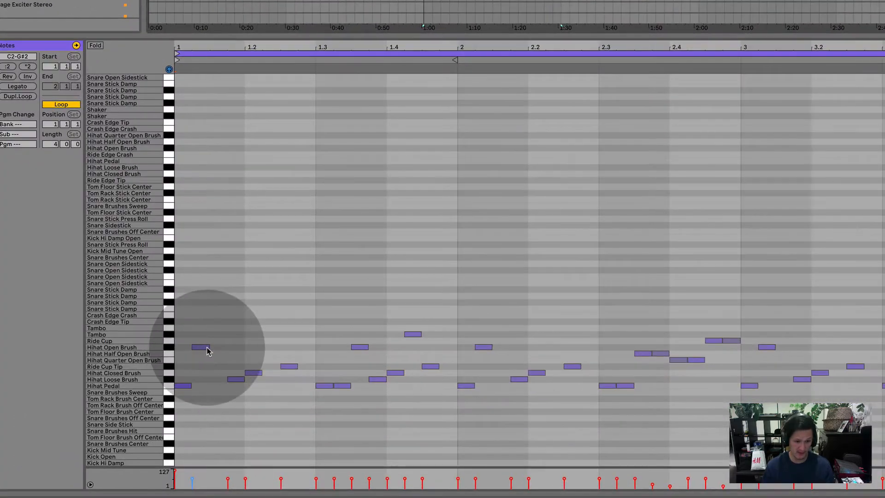
{"action": "left_click_drag", "start_coordinate": [223, 385], "coordinate": [237, 385]}
{"action": "left_click", "coordinate": [225, 348]}
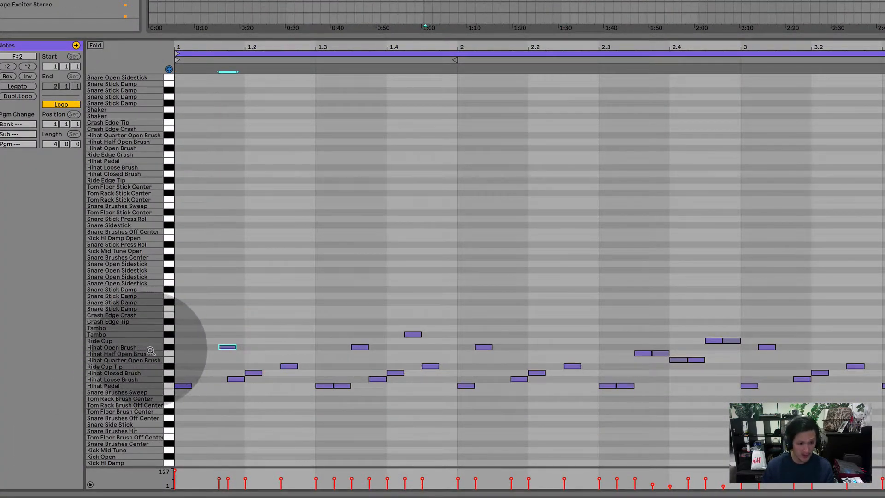
{"action": "left_click", "coordinate": [232, 350]}
{"action": "mouse_move", "coordinate": [230, 351]}
{"action": "left_mouse_down"}
{"action": "mouse_move", "coordinate": [246, 353]}
{"action": "mouse_move", "coordinate": [182, 349]}
{"action": "left_mouse_up"}
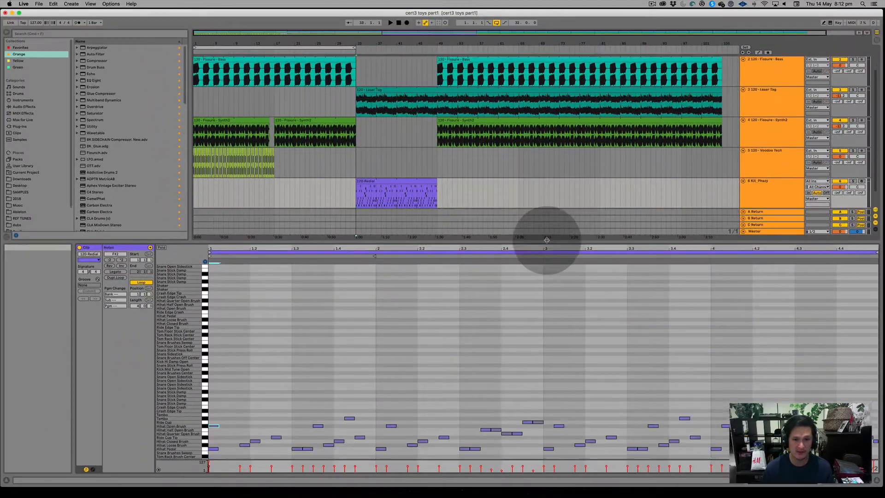
{"action": "left_click", "coordinate": [546, 240]}
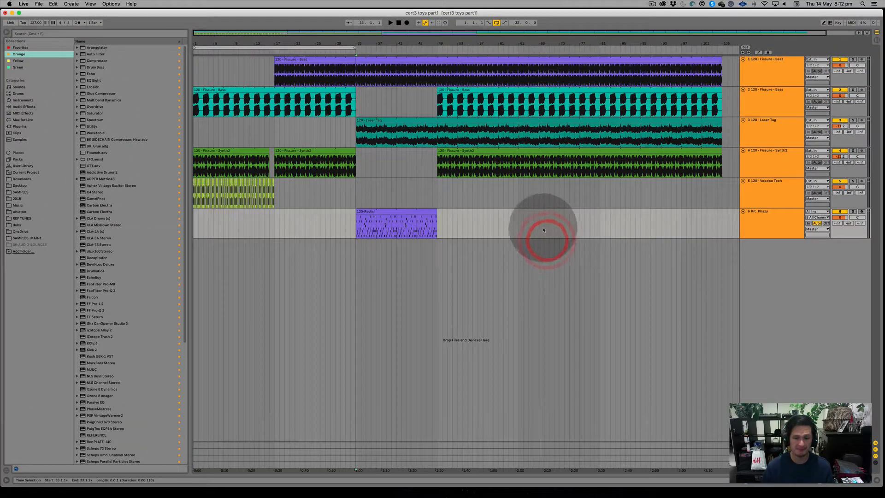
Compare the Kit_Phazy MIDI track and its clip with the audio tracks by selecting them in turn.
{"action": "left_click", "coordinate": [754, 223]}
{"action": "left_click", "coordinate": [364, 212]}
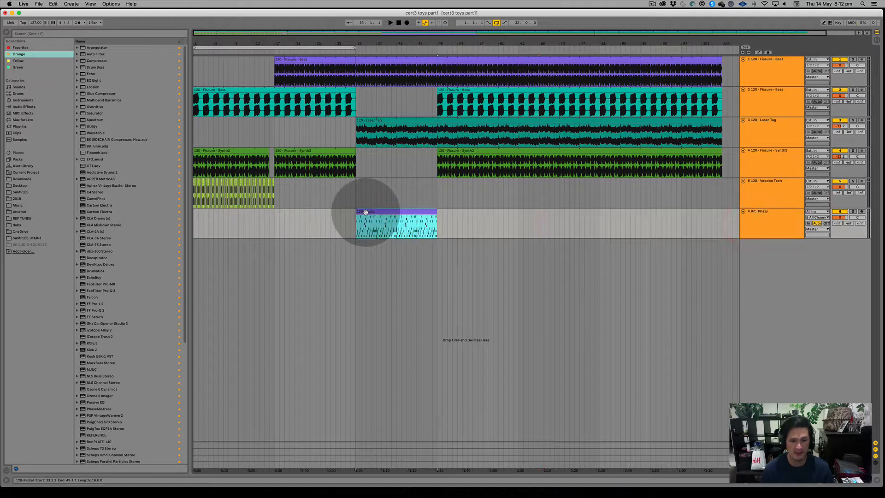
{"action": "right_click", "coordinate": [765, 215]}
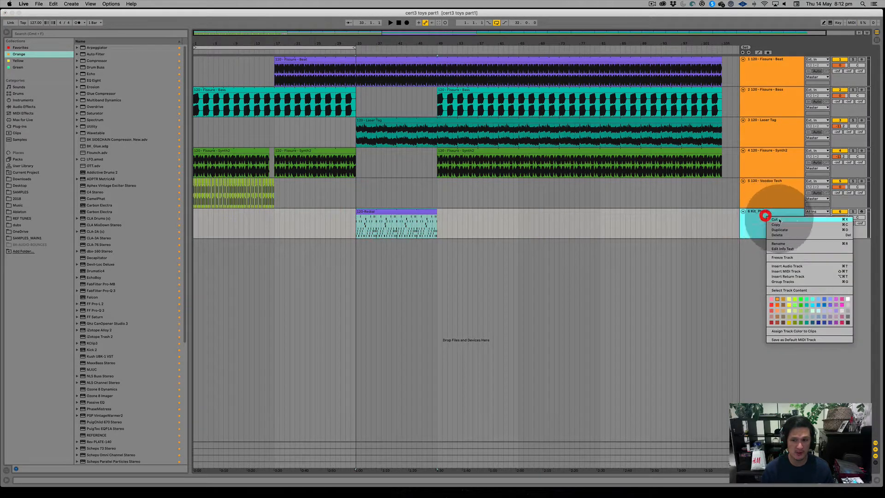
{"action": "left_click", "coordinate": [703, 224]}
{"action": "left_click", "coordinate": [767, 196]}
{"action": "left_click", "coordinate": [764, 161]}
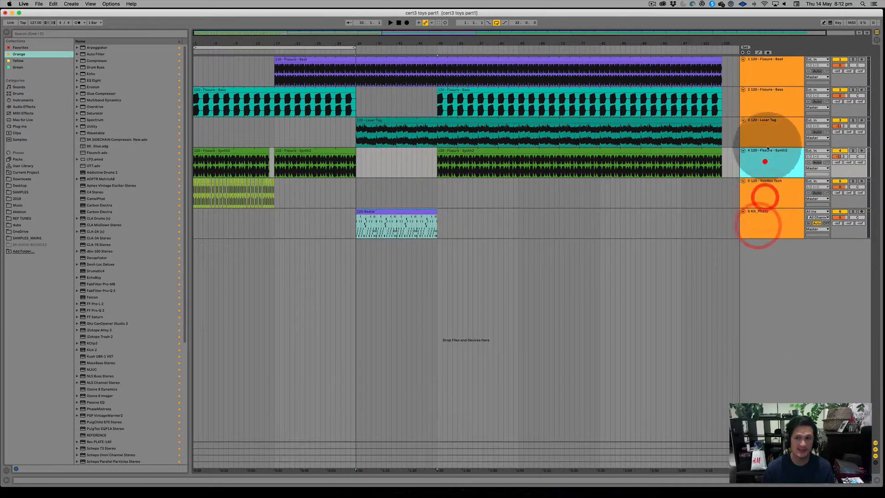
{"action": "left_click", "coordinate": [774, 97]}
{"action": "left_click", "coordinate": [772, 132]}
{"action": "left_click", "coordinate": [772, 171]}
{"action": "left_click", "coordinate": [774, 201]}
Delete the Kit_Phazy MIDI track from the arrangement.
{"action": "left_click", "coordinate": [774, 231]}
{"action": "left_click", "coordinate": [781, 186]}
{"action": "left_click", "coordinate": [768, 230]}
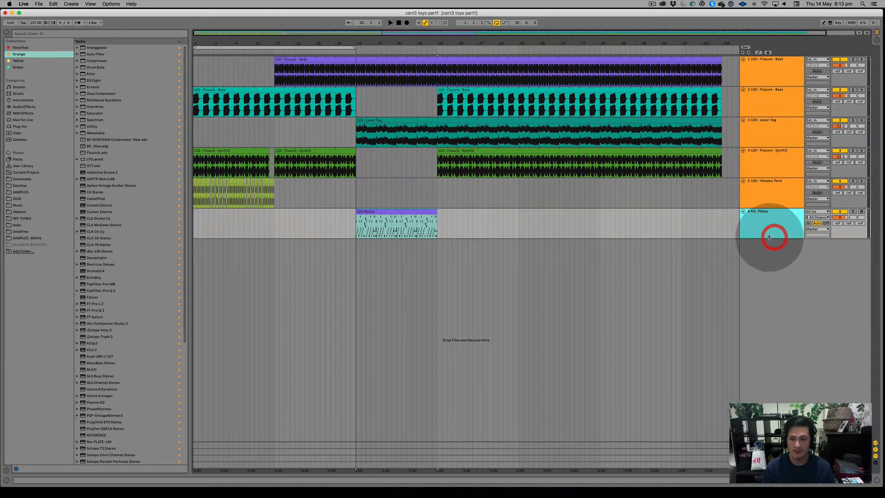
{"action": "key", "text": "BackSpace"}
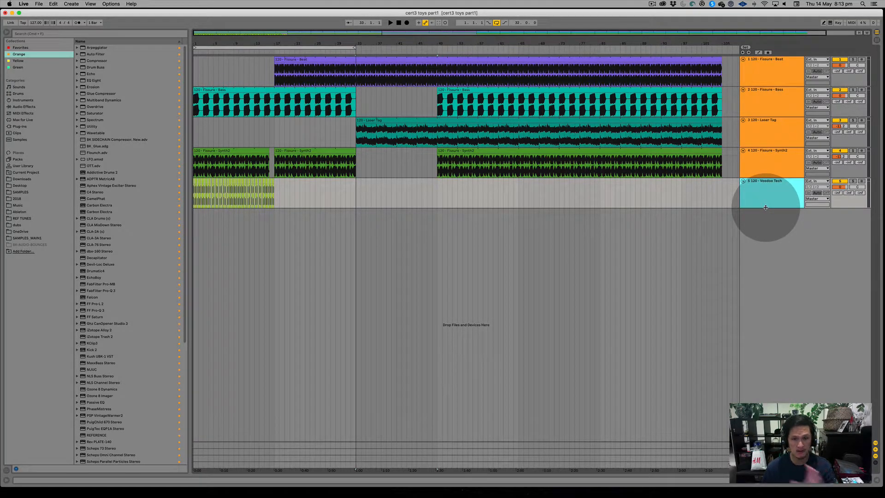
Make the 120 - Voodoo Tech track taller and zoom the timeline in around bar 17.
{"action": "left_click_drag", "start_coordinate": [765, 211], "coordinate": [774, 259]}
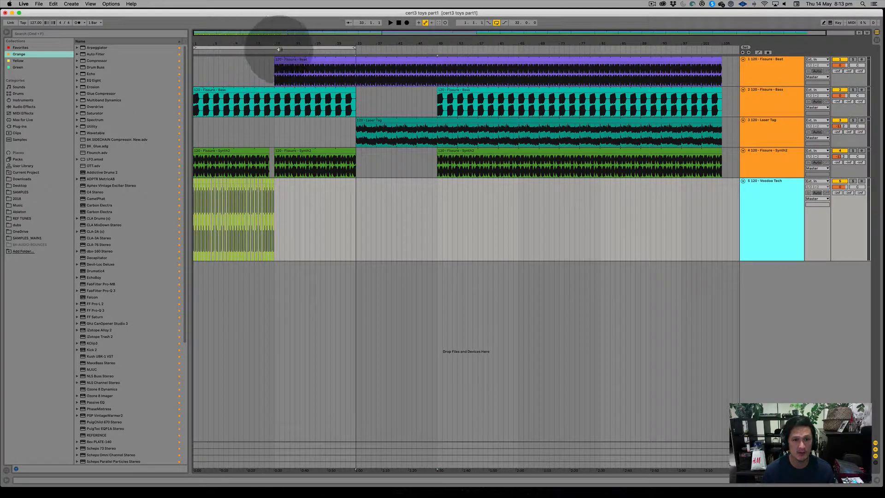
{"action": "left_click_drag", "start_coordinate": [272, 43], "coordinate": [329, 61]}
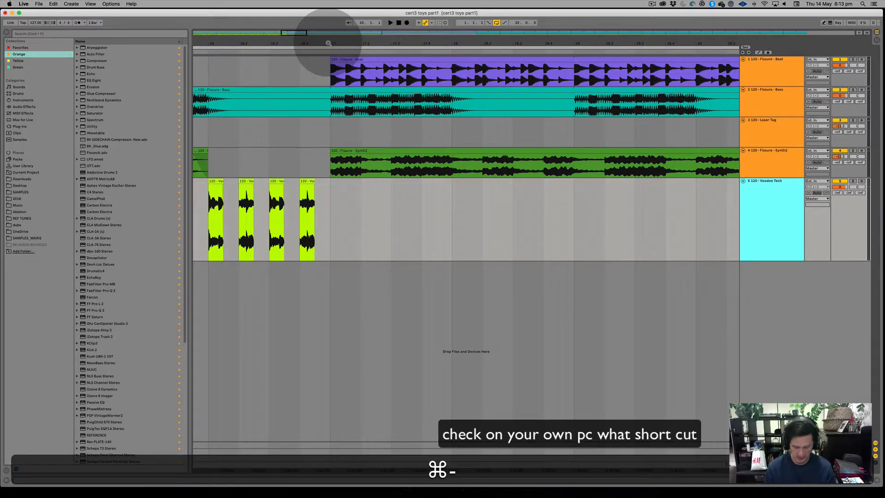
Reduce the height of the selected Voodoo Tech track, then enlarge it again.
{"action": "key", "text": "alt+minus"}
{"action": "key", "text": "alt+minus"}
{"action": "key", "text": "alt+minus"}
{"action": "key", "text": "alt+minus"}
{"action": "key", "text": "alt+minus"}
{"action": "key", "text": "alt+equal"}
{"action": "key", "text": "alt+equal"}
{"action": "key", "text": "alt+equal"}
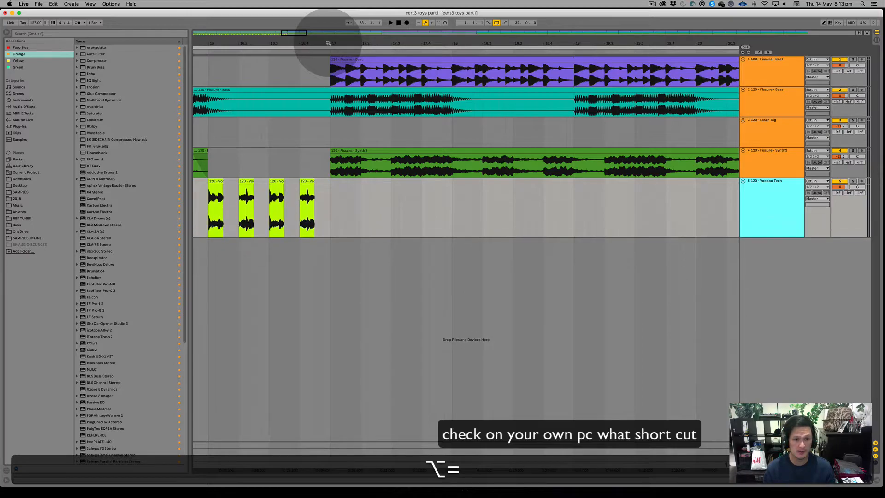
{"action": "key", "text": "alt+equal"}
{"action": "key", "text": "alt+super+equal"}
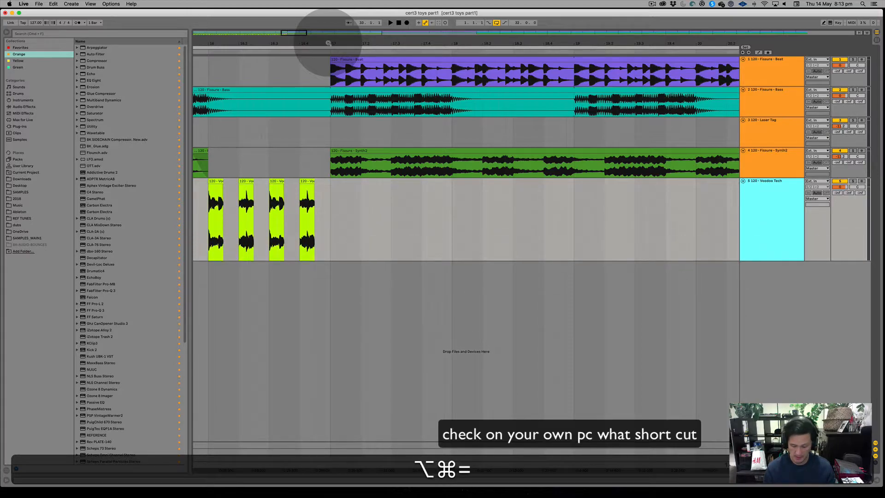
{"action": "key", "text": "alt+super+equal"}
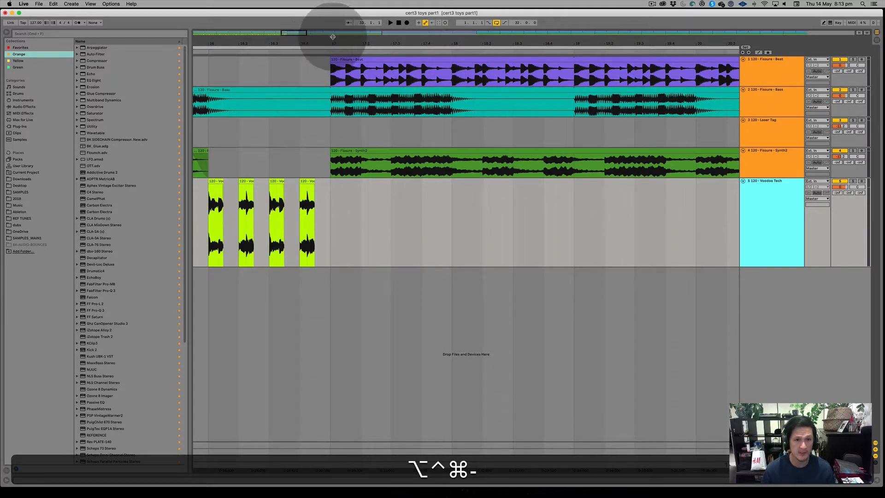
Zoom the timeline out around bar 17 to show more of the surrounding bars.
{"action": "scroll", "coordinate": [380, 226], "scroll_direction": "down", "scroll_amount": 3}
{"action": "scroll", "coordinate": [379, 230], "scroll_direction": "down", "scroll_amount": 4}
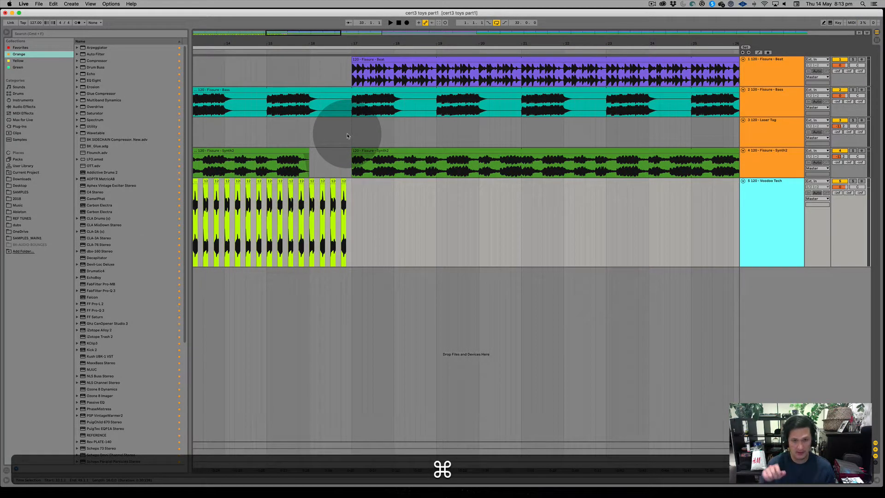
{"action": "scroll", "coordinate": [347, 135], "scroll_direction": "down", "scroll_amount": 2}
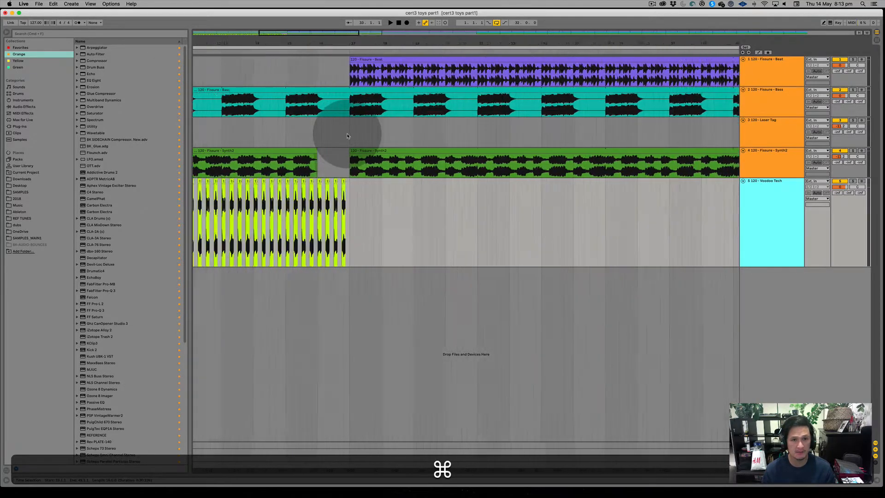
Collapse the 120 - Laser Tag track and make the 120 - Fissure - Synth2 track much taller.
{"action": "scroll", "coordinate": [347, 134], "scroll_direction": "up", "scroll_amount": 3}
{"action": "scroll", "coordinate": [347, 134], "scroll_direction": "down", "scroll_amount": 5}
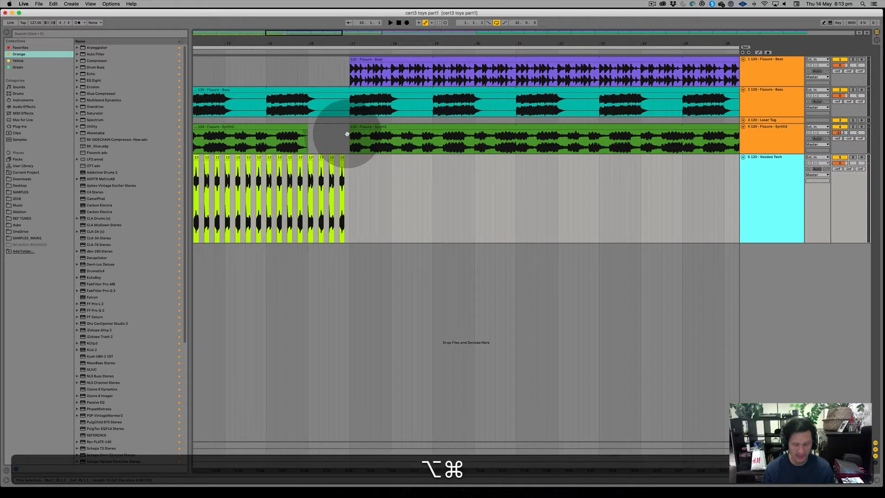
{"action": "scroll", "coordinate": [347, 134], "scroll_direction": "up", "scroll_amount": 5}
{"action": "scroll", "coordinate": [347, 134], "scroll_direction": "down", "scroll_amount": 2}
{"action": "scroll", "coordinate": [347, 133], "scroll_direction": "up", "scroll_amount": 1}
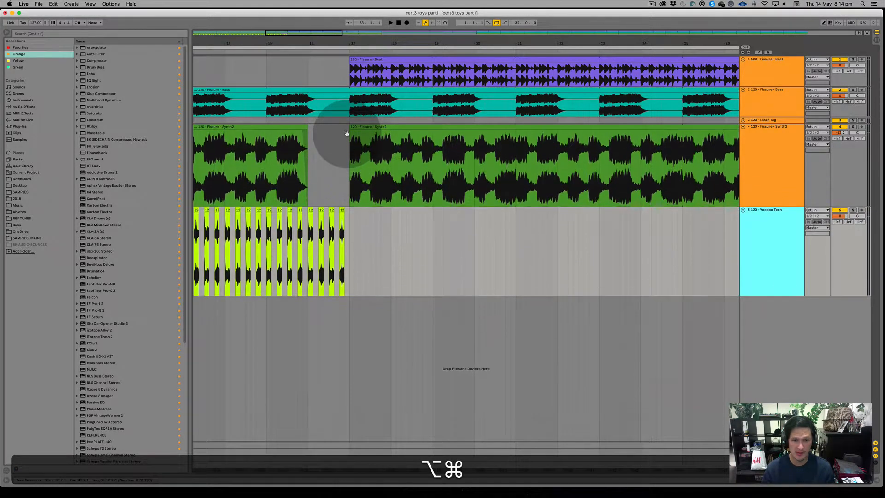
{"action": "scroll", "coordinate": [347, 134], "scroll_direction": "down", "scroll_amount": 4}
{"action": "scroll", "coordinate": [347, 134], "scroll_direction": "up", "scroll_amount": 4}
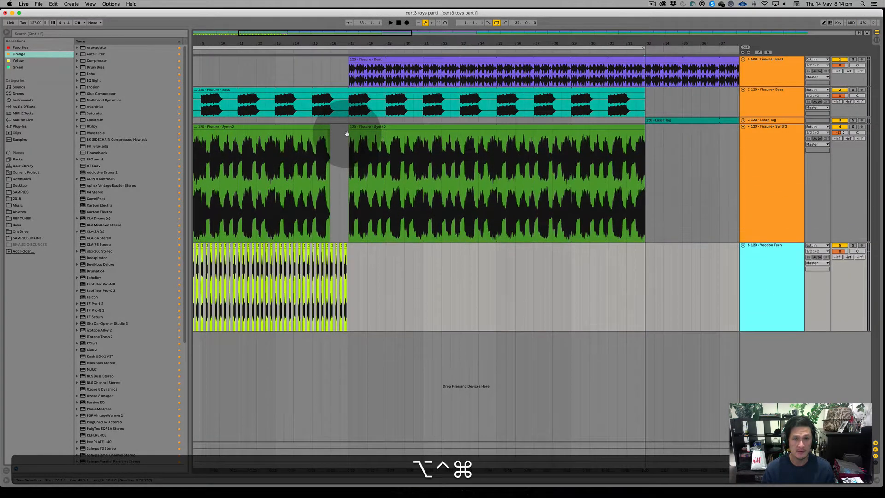
{"action": "scroll", "coordinate": [347, 133], "scroll_direction": "down", "scroll_amount": 3}
{"action": "scroll", "coordinate": [347, 134], "scroll_direction": "up", "scroll_amount": 3}
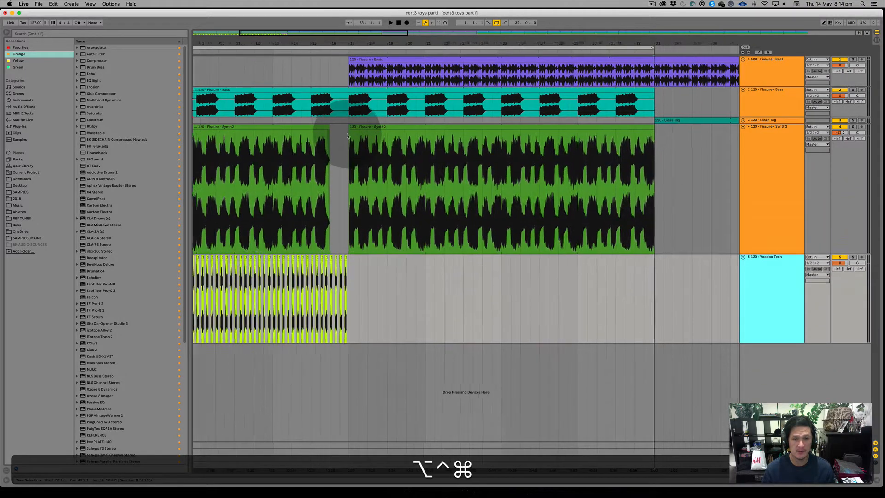
Zoom the timeline out to survey the following sections, then zoom back in around bar 17.
{"action": "scroll", "coordinate": [348, 136], "scroll_direction": "down", "scroll_amount": 3}
{"action": "scroll", "coordinate": [347, 135], "scroll_direction": "down", "scroll_amount": 4}
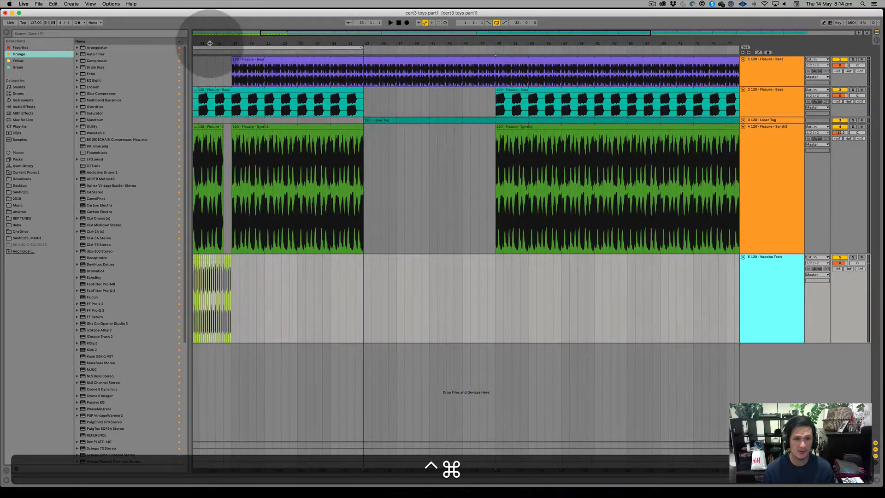
{"action": "scroll", "coordinate": [230, 45], "scroll_direction": "up", "scroll_amount": 4}
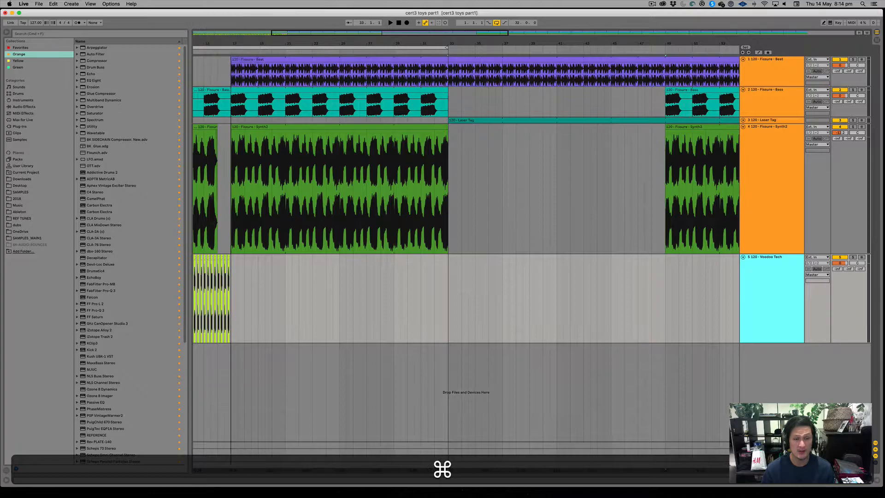
{"action": "left_click_drag", "start_coordinate": [230, 44], "coordinate": [410, 42]}
{"action": "scroll", "coordinate": [411, 42], "scroll_direction": "up", "scroll_amount": 3}
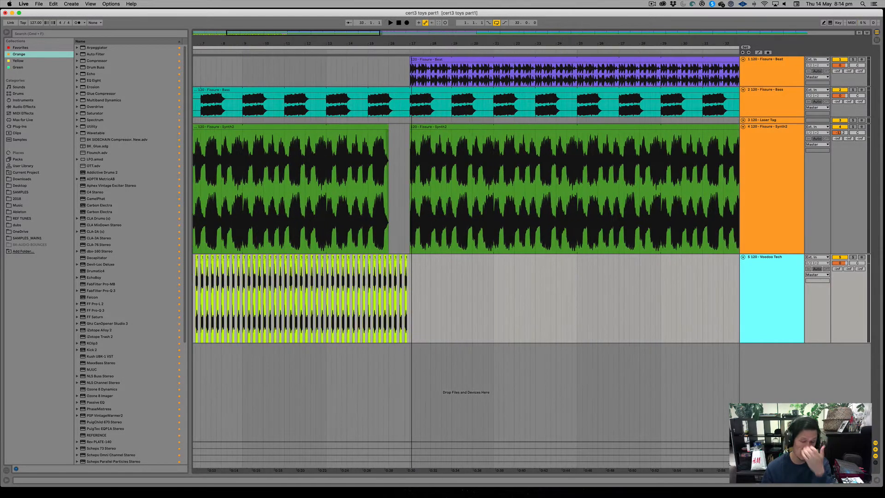
Zoom the timeline in closely on the start of the Beat clip at bar 17.
{"action": "left_click_drag", "start_coordinate": [413, 44], "coordinate": [412, 46]}
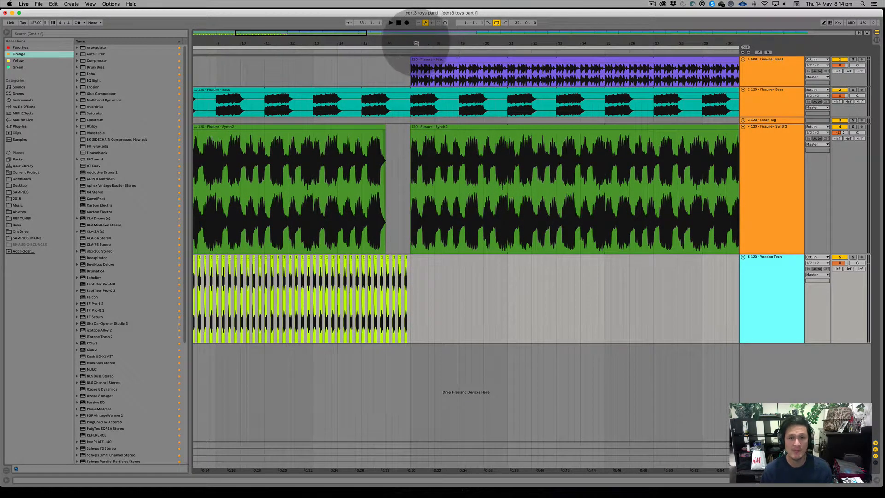
{"action": "left_click_drag", "start_coordinate": [412, 46], "coordinate": [411, 50]}
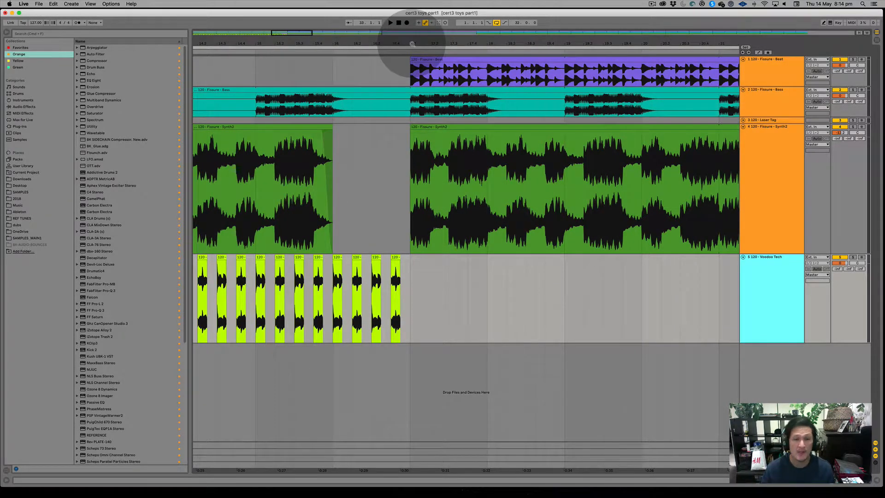
{"action": "left_click", "coordinate": [424, 73]}
{"action": "scroll", "coordinate": [421, 87], "scroll_direction": "up", "scroll_amount": 3}
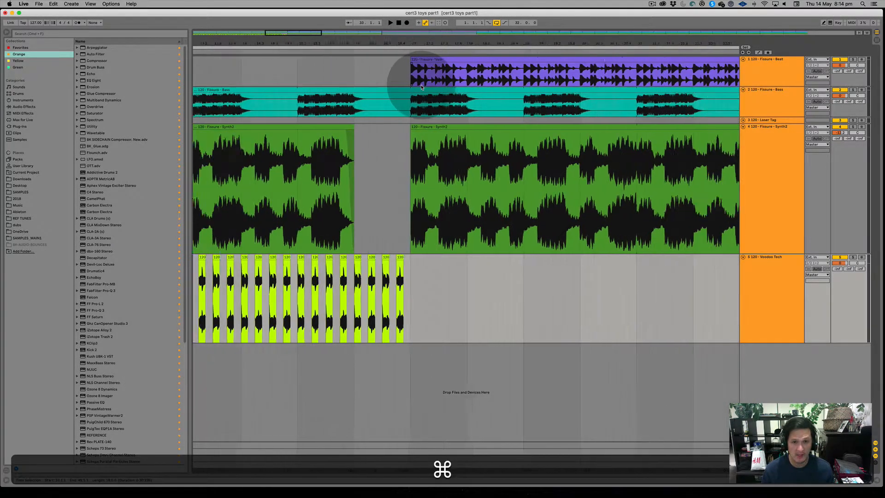
{"action": "scroll", "coordinate": [421, 86], "scroll_direction": "up", "scroll_amount": 3, "text": "ctrl"}
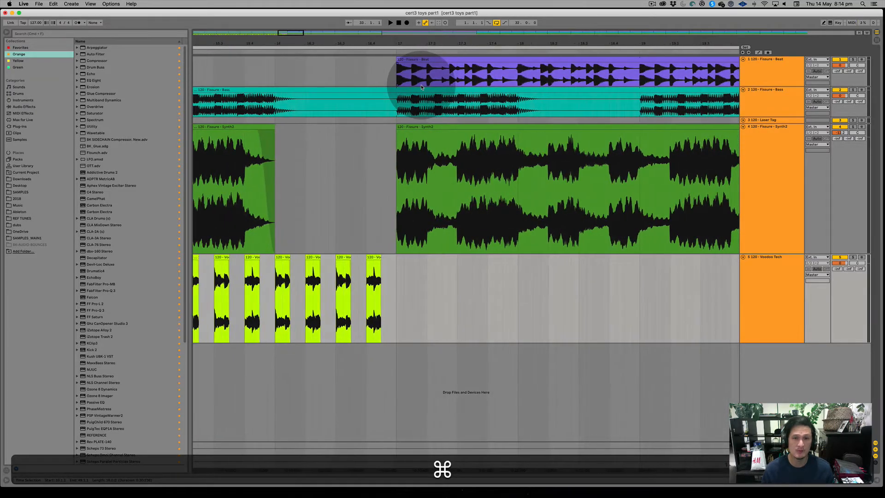
Return the playback position to the start and enlarge the arrangement overview to show every track's clips.
{"action": "left_click", "coordinate": [399, 22]}
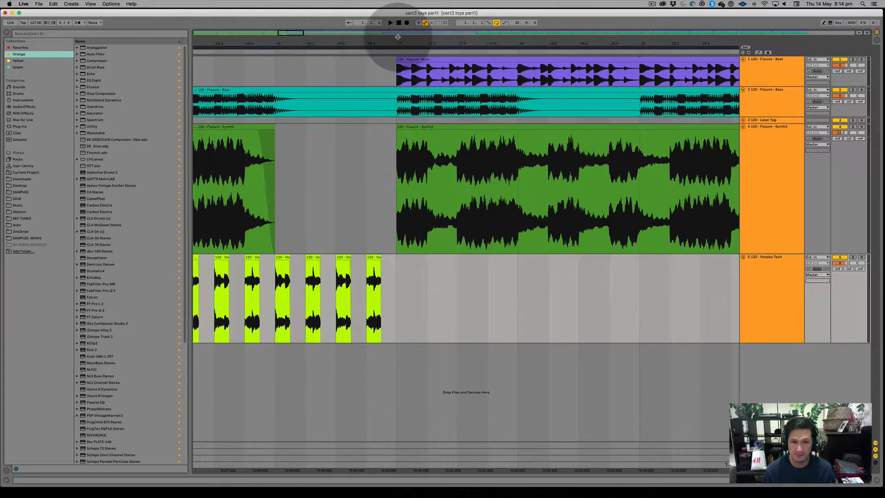
{"action": "left_click_drag", "start_coordinate": [380, 35], "coordinate": [378, 16]}
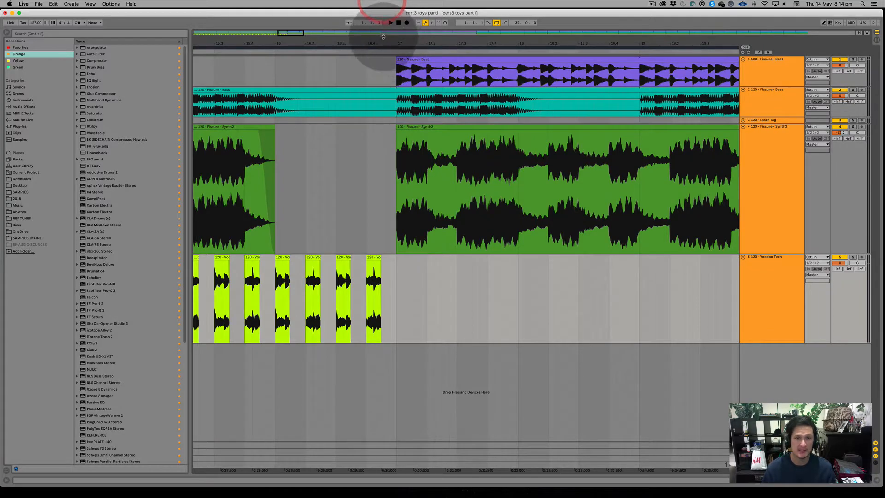
{"action": "left_click_drag", "start_coordinate": [384, 35], "coordinate": [375, 79]}
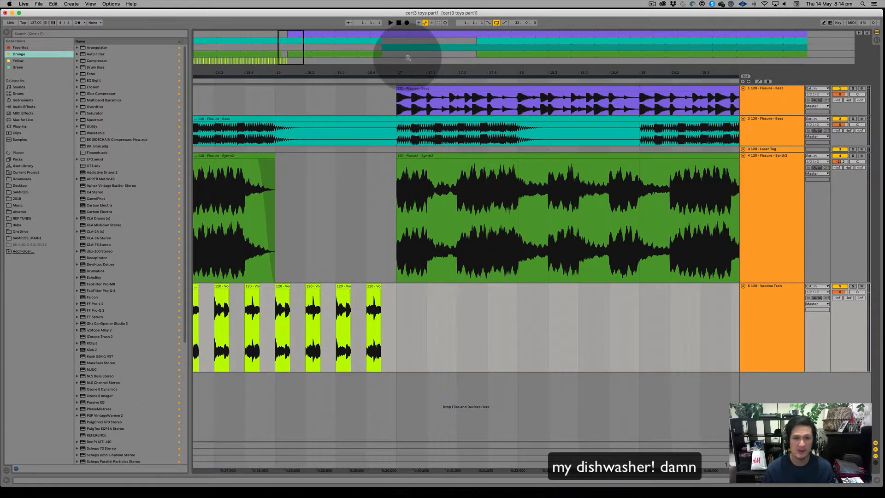
Hide the arrangement overview.
{"action": "key", "text": "alt"}
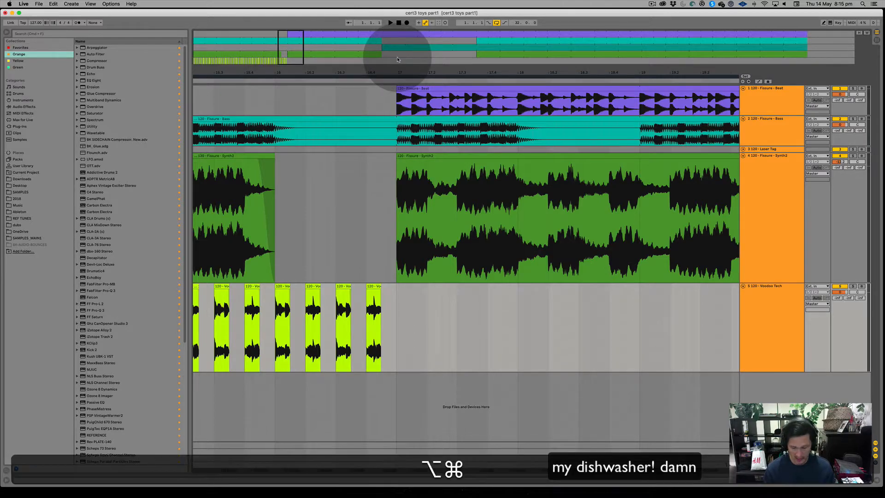
{"action": "key", "text": "super+alt+o"}
{"action": "left_click_drag", "start_coordinate": [403, 36], "coordinate": [525, 63]}
{"action": "left_click_drag", "start_coordinate": [470, 31], "coordinate": [470, 52]}
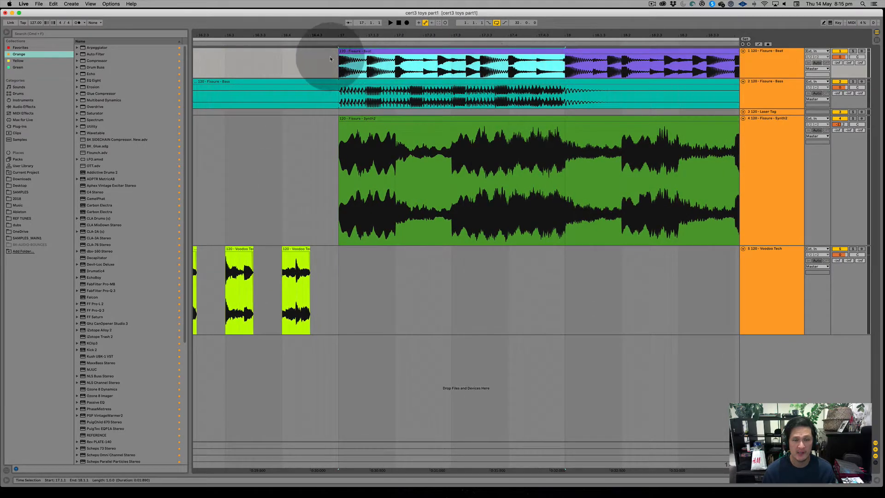
Select bar 17 of the 120 - Fissure - Beat clip and make the Beat track taller.
{"action": "left_click", "coordinate": [332, 65]}
{"action": "left_click_drag", "start_coordinate": [340, 66], "coordinate": [564, 69]}
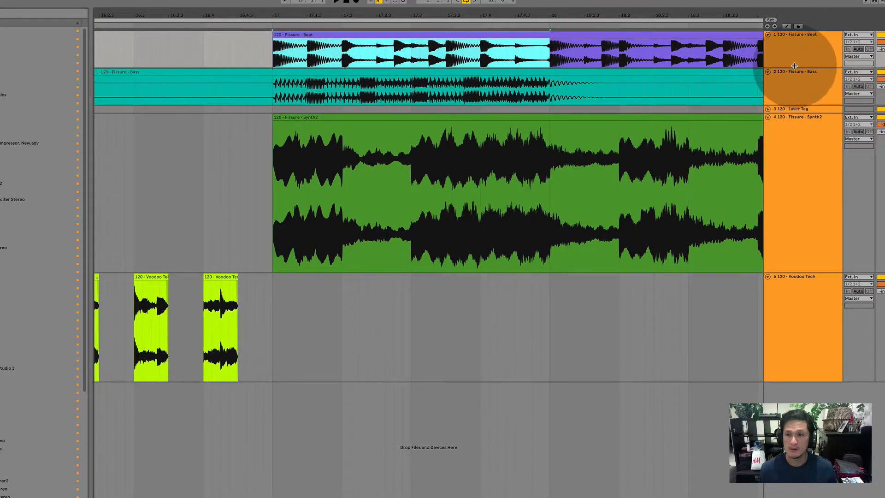
{"action": "left_click_drag", "start_coordinate": [796, 66], "coordinate": [796, 146]}
{"action": "left_click_drag", "start_coordinate": [460, 17], "coordinate": [461, 26]}
{"action": "mouse_move", "coordinate": [810, 146]}
{"action": "left_mouse_down"}
{"action": "mouse_move", "coordinate": [818, 234]}
{"action": "mouse_move", "coordinate": [820, 136]}
{"action": "left_mouse_up"}
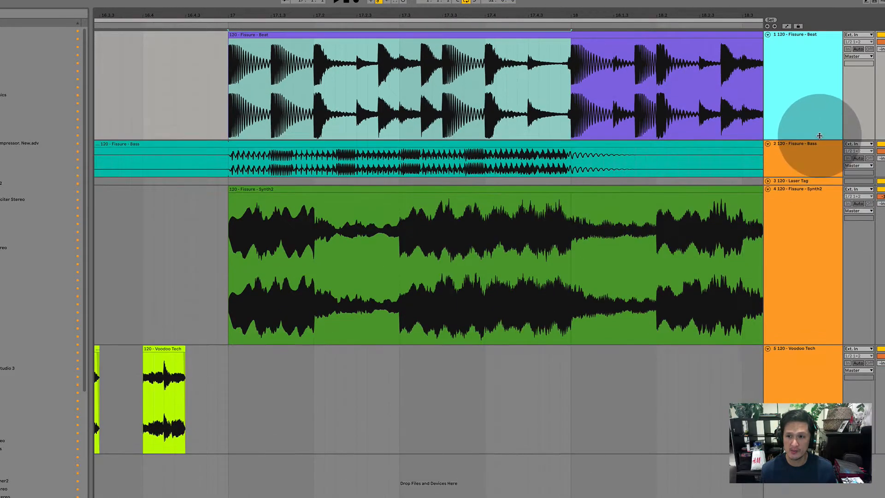
Fold the 120 - Fissure - Beat track and unfold it again.
{"action": "left_click", "coordinate": [767, 35]}
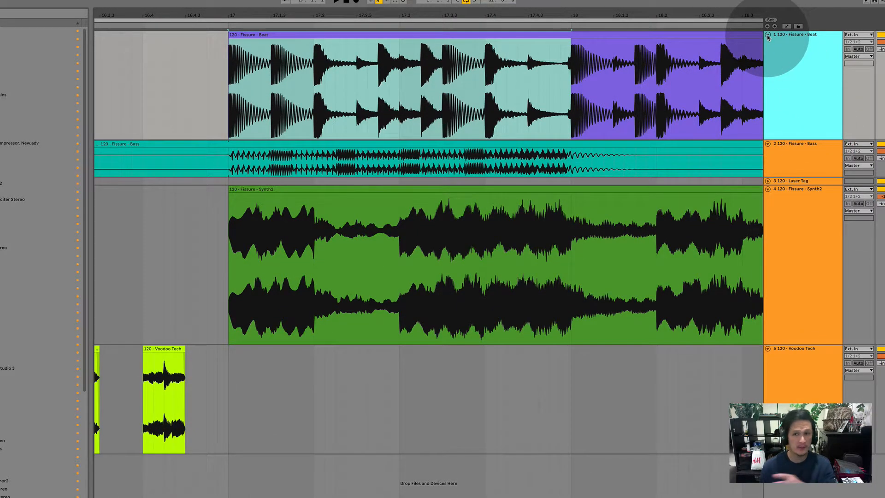
{"action": "left_click", "coordinate": [767, 36]}
{"action": "left_click", "coordinate": [768, 36]}
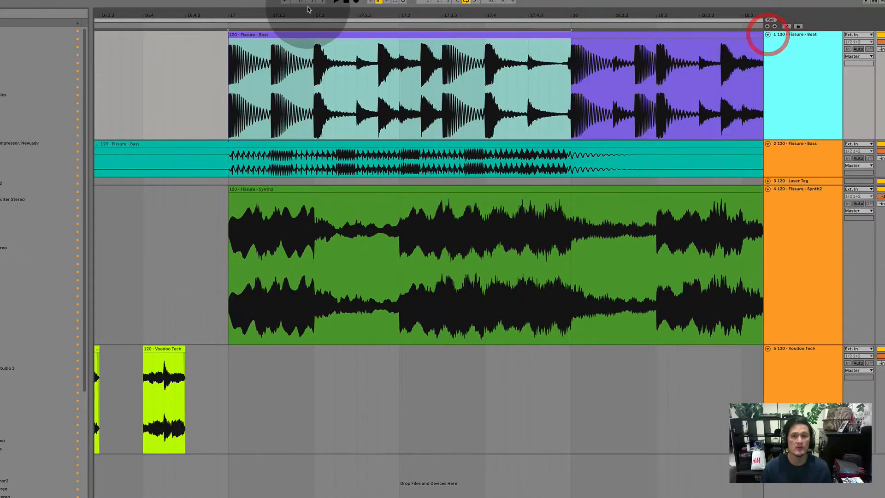
{"action": "mouse_move", "coordinate": [311, 18]}
{"action": "left_mouse_down"}
{"action": "mouse_move", "coordinate": [310, 31]}
{"action": "mouse_move", "coordinate": [306, 15]}
{"action": "left_mouse_up"}
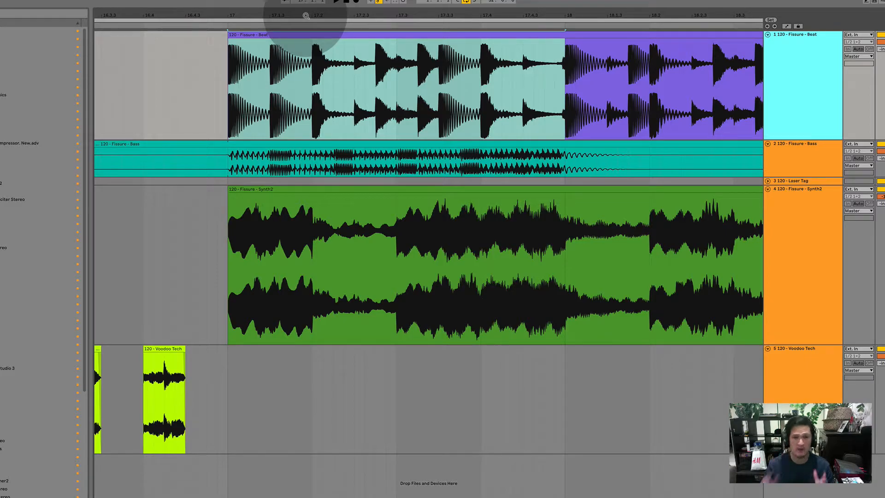
Delete the Beat clip's audio from 17.1.3 to 17.2 and from 17.3.3 to 17.4.
{"action": "left_click", "coordinate": [306, 79]}
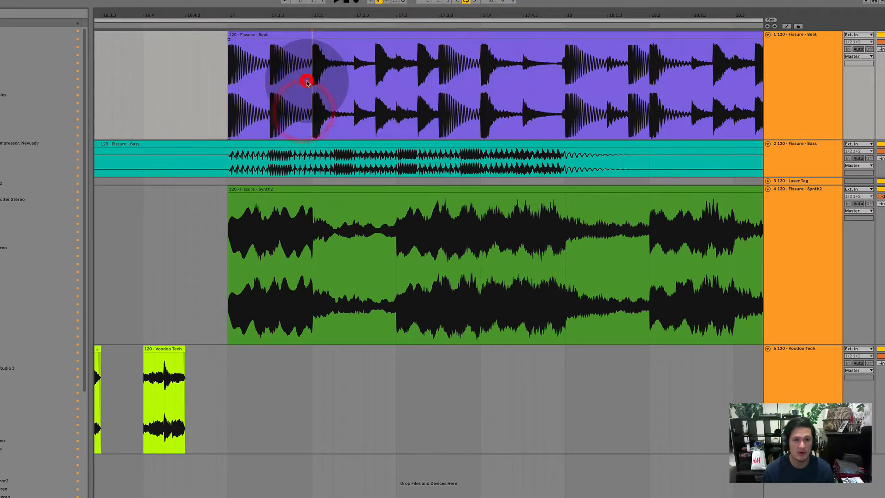
{"action": "left_click_drag", "start_coordinate": [270, 62], "coordinate": [301, 58]}
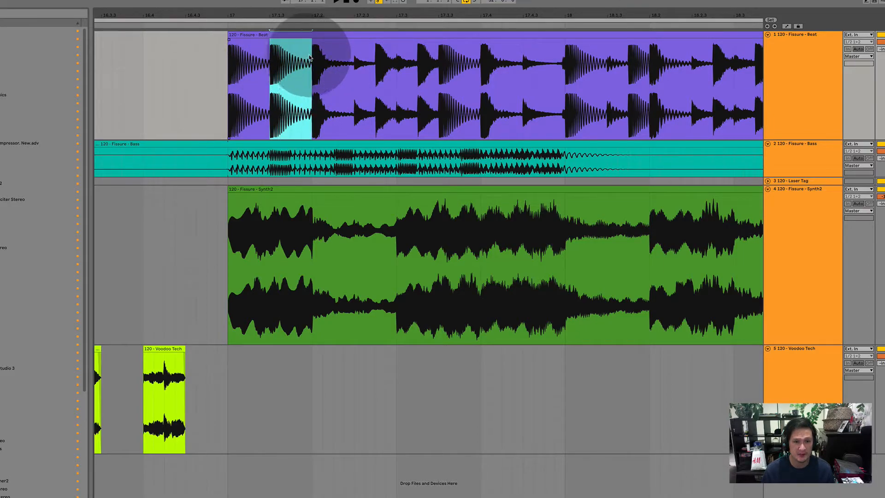
{"action": "key", "text": "Delete"}
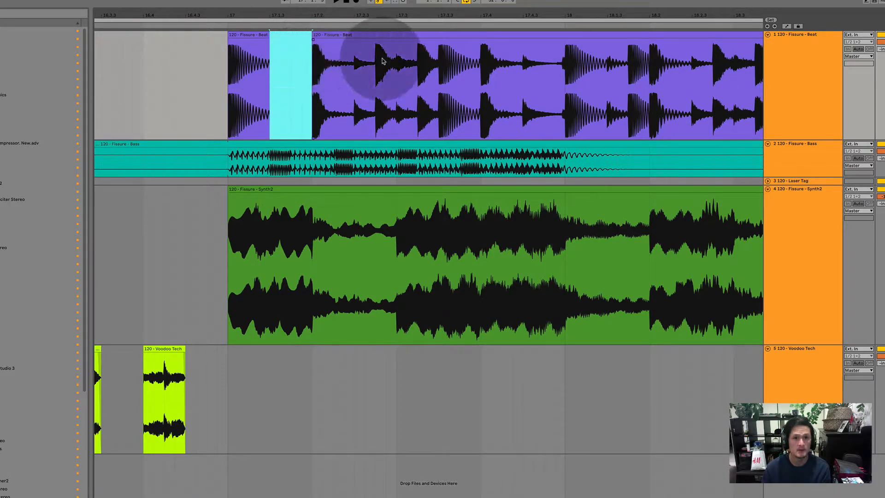
{"action": "key", "text": "Delete"}
{"action": "left_click_drag", "start_coordinate": [437, 54], "coordinate": [474, 53]}
Loop bar 17 of the Beat track and play it back with that track soloed.
{"action": "mouse_move", "coordinate": [566, 59]}
{"action": "left_mouse_down"}
{"action": "mouse_move", "coordinate": [524, 69]}
{"action": "mouse_move", "coordinate": [207, 60]}
{"action": "mouse_move", "coordinate": [571, 51]}
{"action": "mouse_move", "coordinate": [568, 61]}
{"action": "left_mouse_up"}
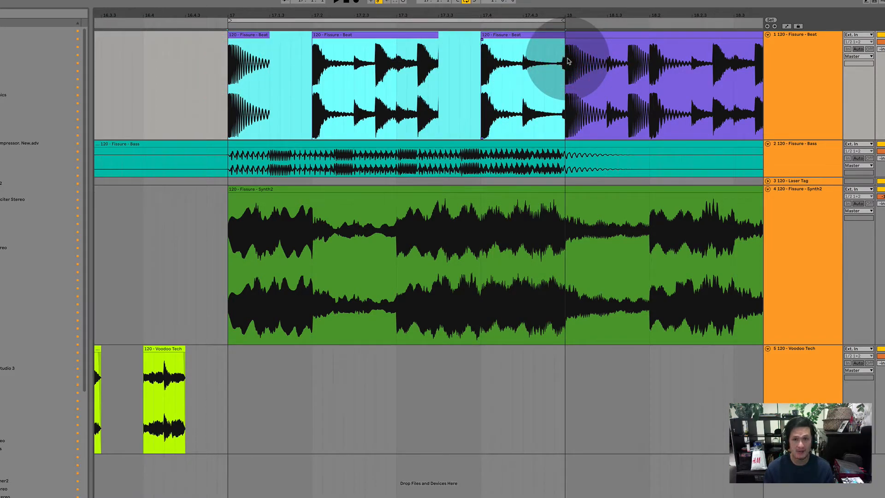
{"action": "left_click", "coordinate": [884, 35]}
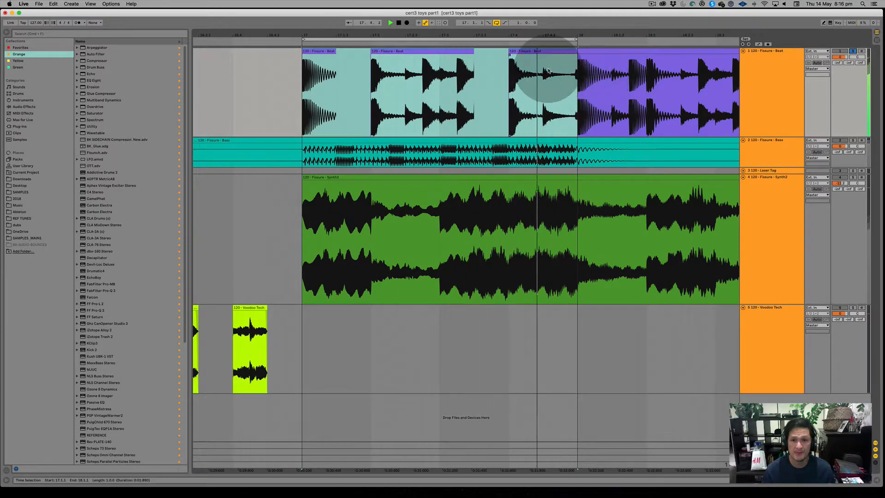
{"action": "key", "text": "space"}
Add a fade-out to the end of the first chopped Beat clip at bar 17.
{"action": "left_click", "coordinate": [333, 55]}
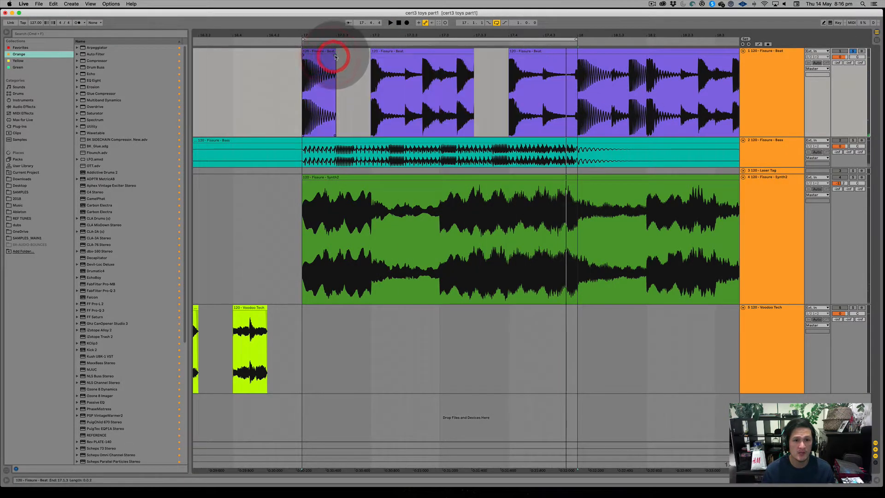
{"action": "left_click", "coordinate": [335, 56]}
{"action": "left_click", "coordinate": [339, 73]}
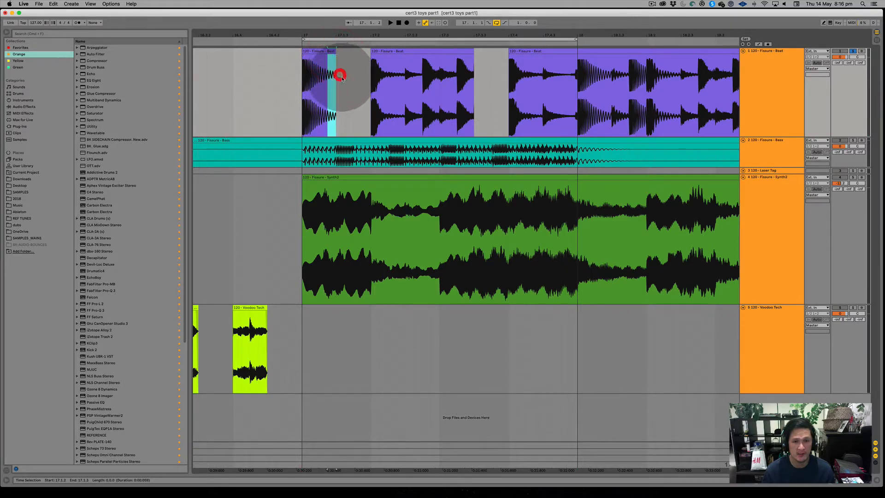
{"action": "left_click_drag", "start_coordinate": [335, 54], "coordinate": [321, 52]}
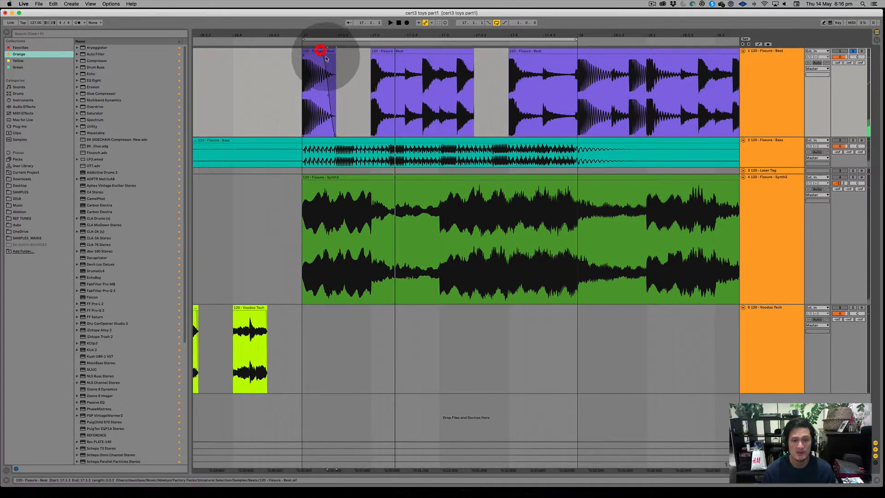
{"action": "left_click", "coordinate": [344, 54]}
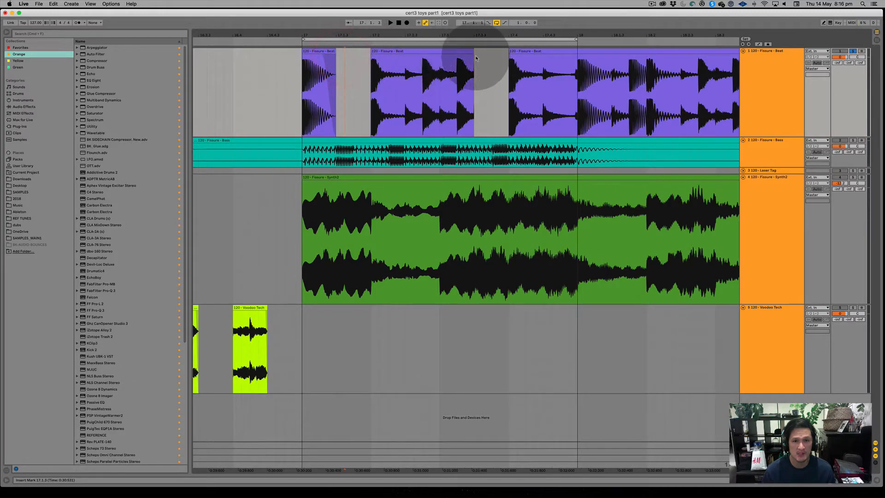
Delete the Beat audio from bar 18 to 18.1.4 and add a fade-out to the clip starting at 17.4.
{"action": "left_click", "coordinate": [574, 58]}
{"action": "left_click_drag", "start_coordinate": [578, 74], "coordinate": [628, 70]}
{"action": "key", "text": "BackSpace"}
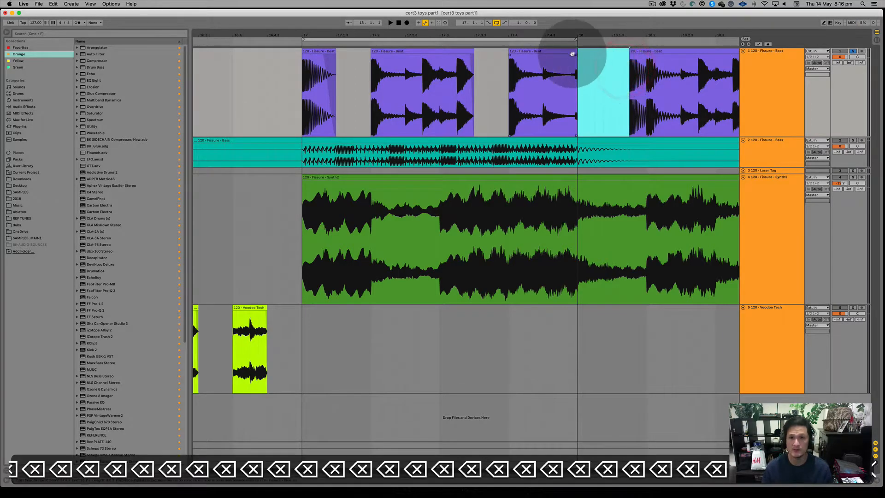
{"action": "left_click_drag", "start_coordinate": [576, 54], "coordinate": [565, 54]}
Play the looped bar from the first chopped Beat clip to hear the faded cuts.
{"action": "left_click", "coordinate": [318, 54]}
{"action": "key", "text": "space"}
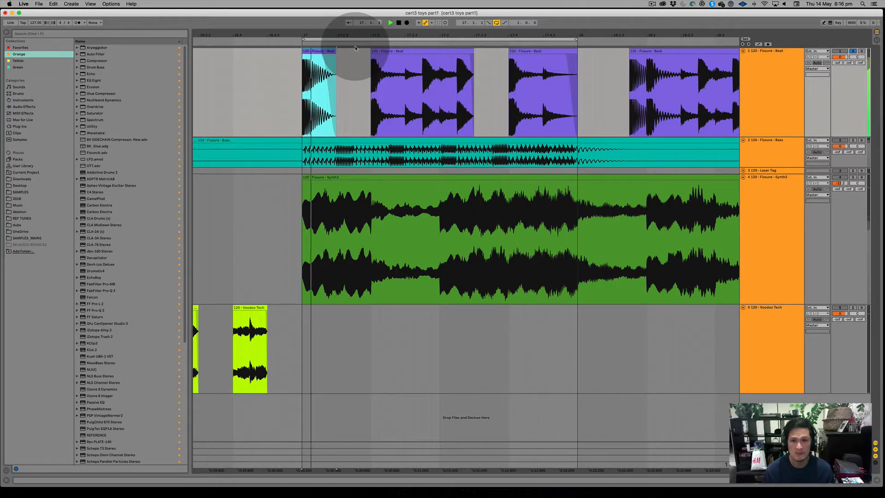
Try to duplicate the Beat audio between 17.2 and 17.2.3 within its clip, and undo the duplicate.
{"action": "left_click", "coordinate": [400, 84]}
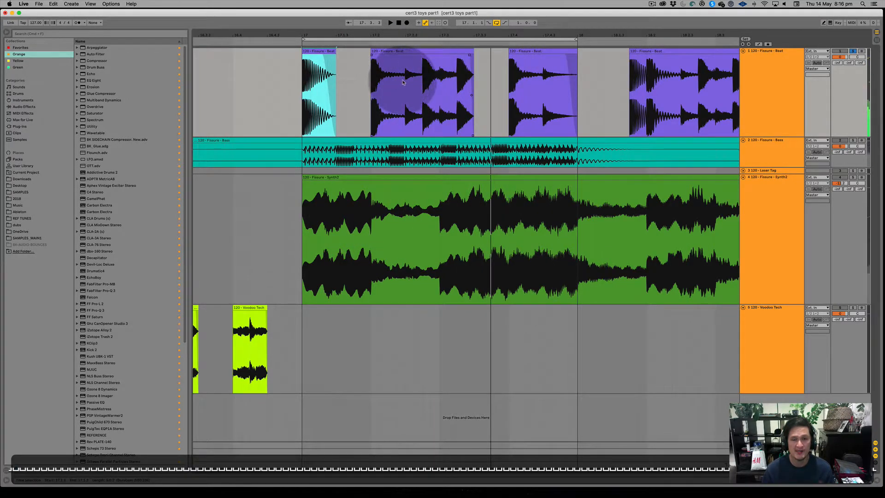
{"action": "left_click_drag", "start_coordinate": [404, 84], "coordinate": [381, 83]}
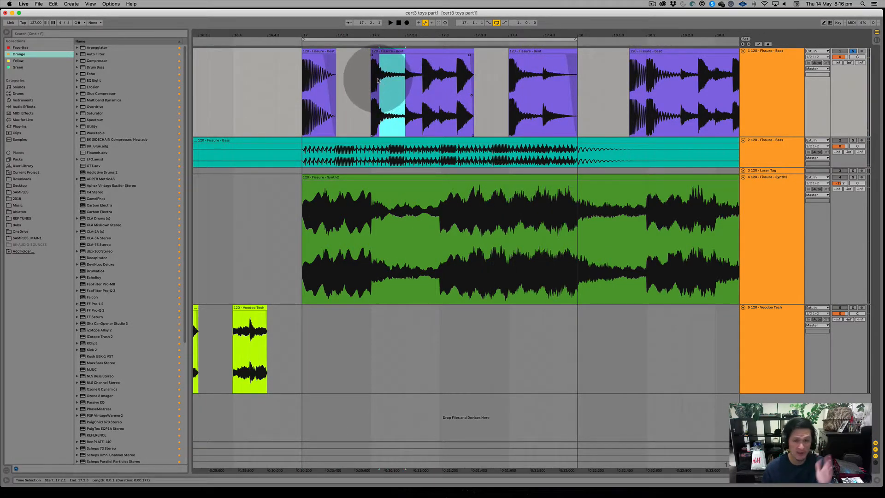
{"action": "left_click", "coordinate": [373, 76]}
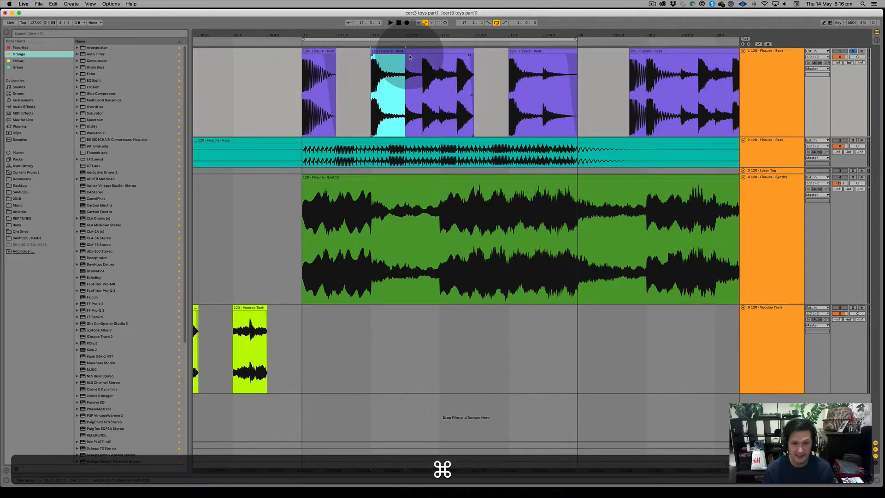
{"action": "key", "text": "super+d"}
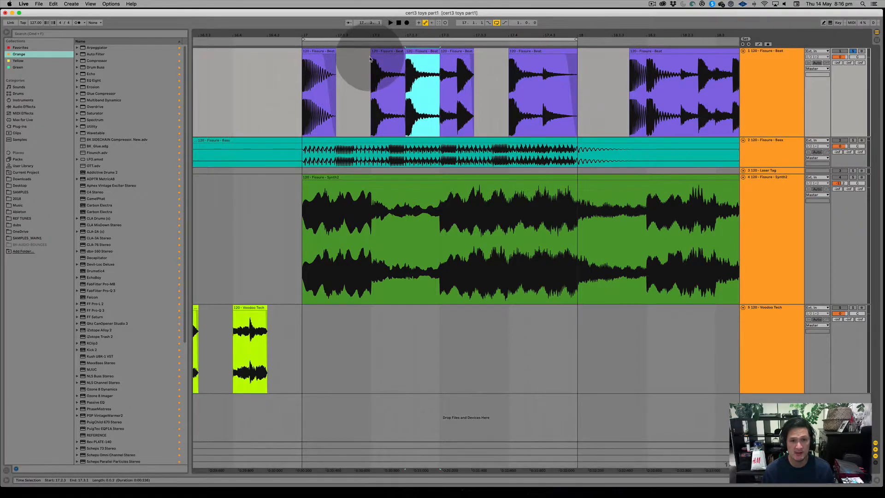
{"action": "left_click_drag", "start_coordinate": [372, 76], "coordinate": [405, 65]}
{"action": "left_click", "coordinate": [407, 61]}
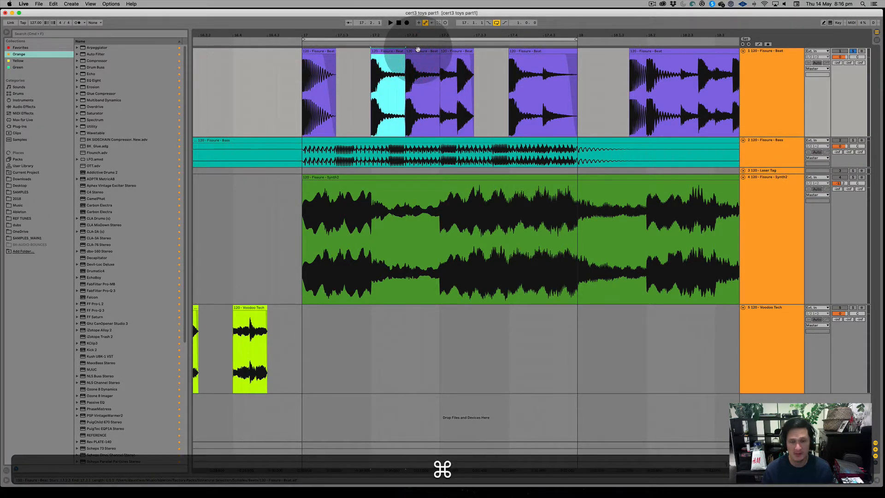
{"action": "key", "text": "super+z"}
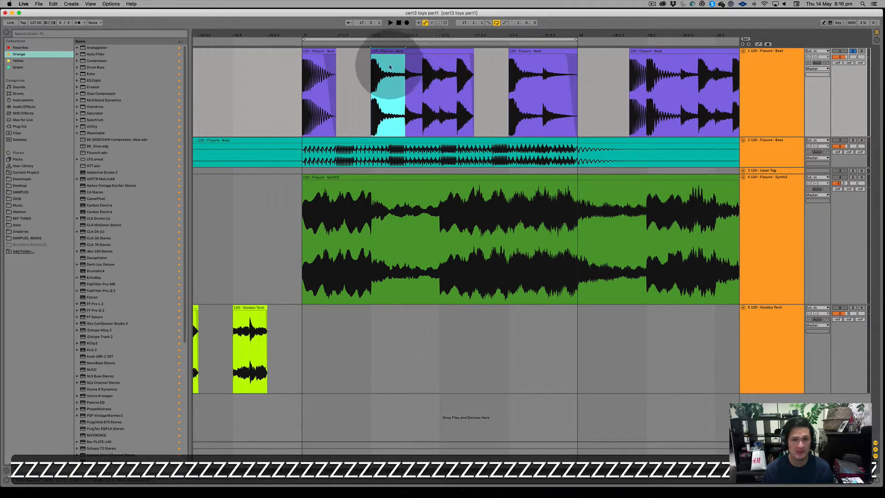
Duplicate the first chopped Beat clip at bar 17 into the gap at 17.1.3.
{"action": "left_click", "coordinate": [312, 52]}
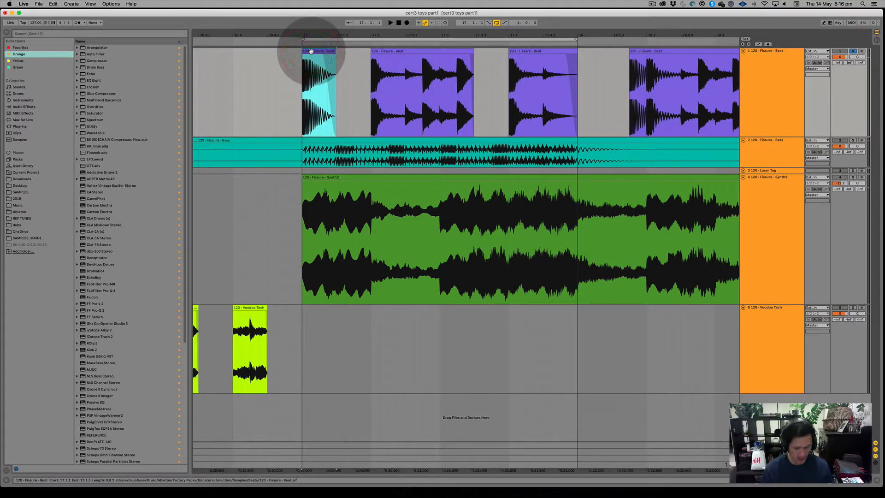
{"action": "left_click", "coordinate": [315, 53]}
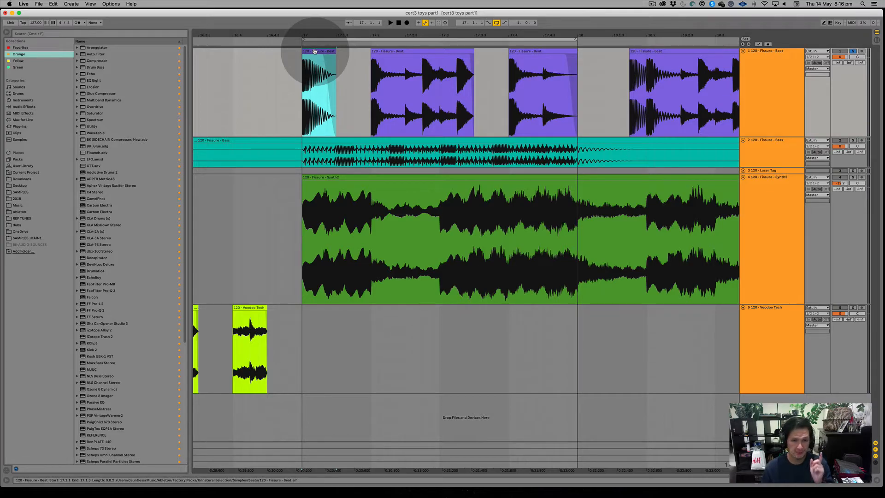
{"action": "left_click_drag", "start_coordinate": [315, 51], "coordinate": [352, 59]}
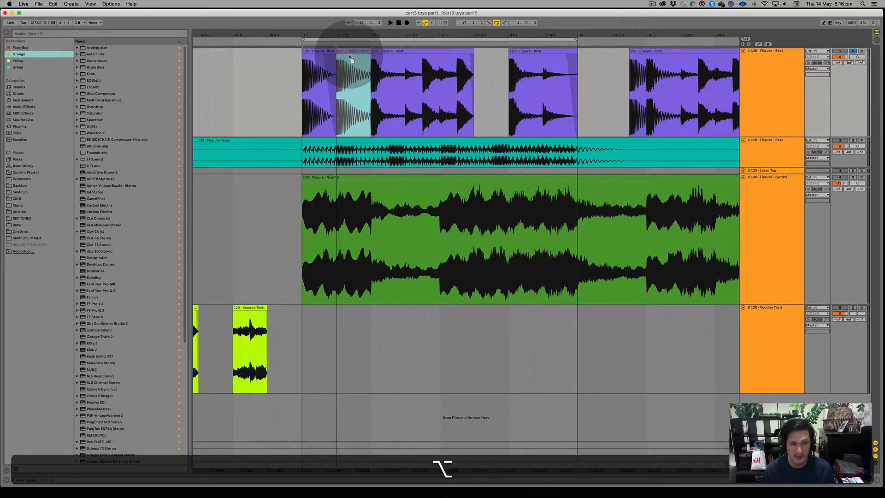
{"action": "left_click_drag", "start_coordinate": [349, 55], "coordinate": [319, 51]}
{"action": "key", "text": "super+d"}
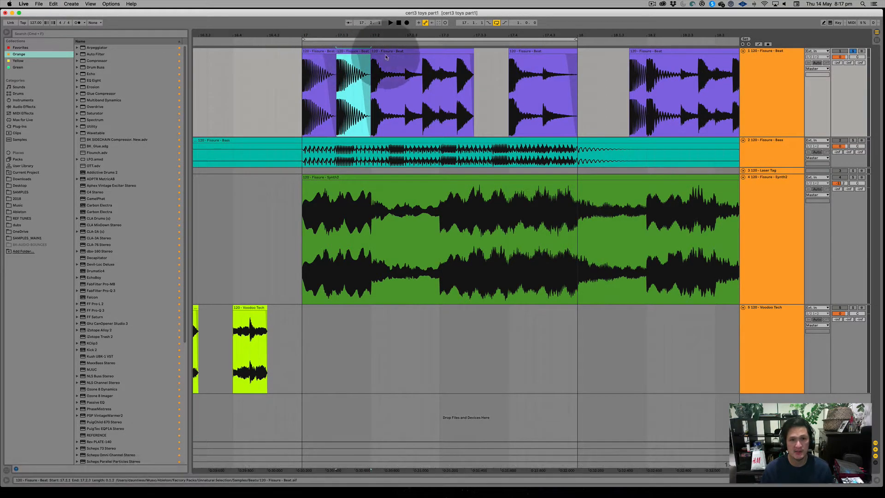
Copy the Beat audio between 17.2 and 17.2.4 so the copy starts at 17.2.4, and play the looped bar.
{"action": "left_click_drag", "start_coordinate": [375, 71], "coordinate": [426, 37]}
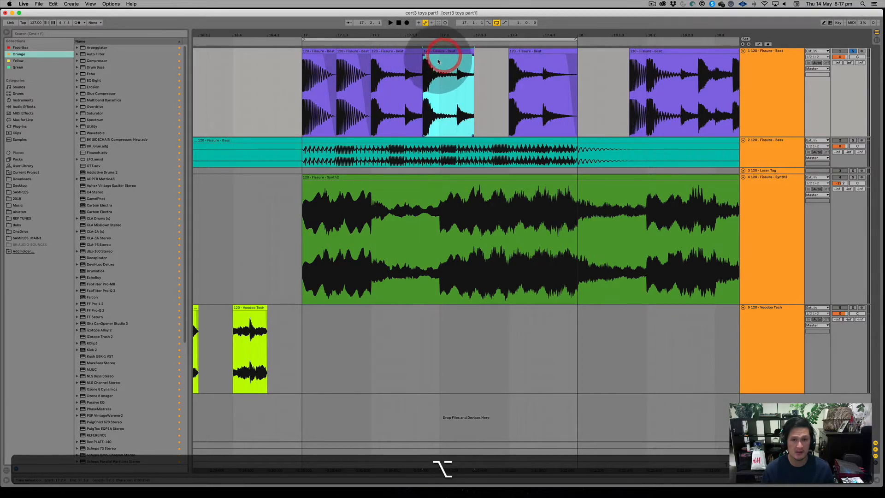
{"action": "left_click", "coordinate": [316, 49]}
{"action": "key", "text": "space"}
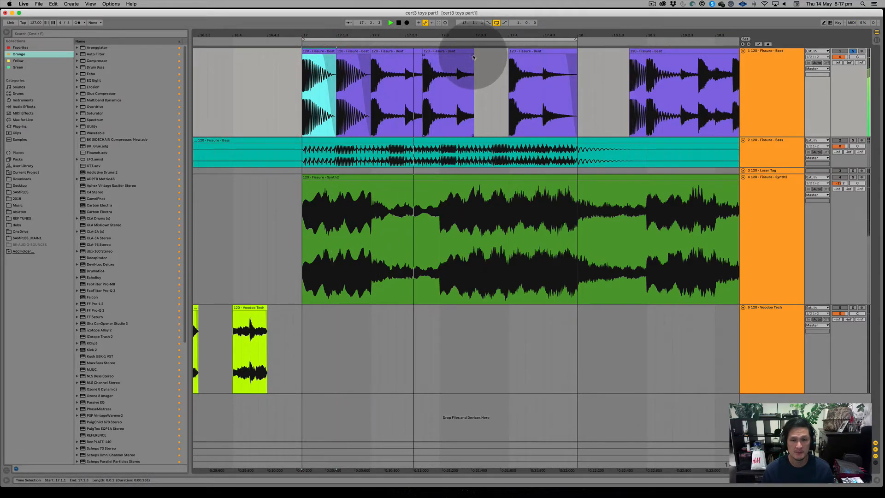
{"action": "left_click", "coordinate": [472, 56]}
{"action": "key", "text": "space"}
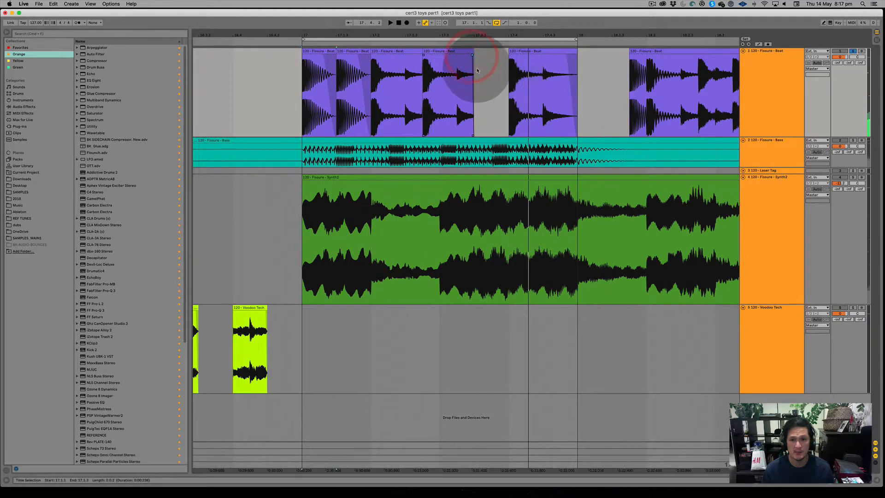
Fill the gap at 17.3.3 with a copy of the faded Beat slice, place another at 17.4.3, and play the loop.
{"action": "left_click_drag", "start_coordinate": [544, 68], "coordinate": [481, 55]}
{"action": "left_click", "coordinate": [552, 51]}
{"action": "left_click_drag", "start_coordinate": [570, 60], "coordinate": [552, 59]}
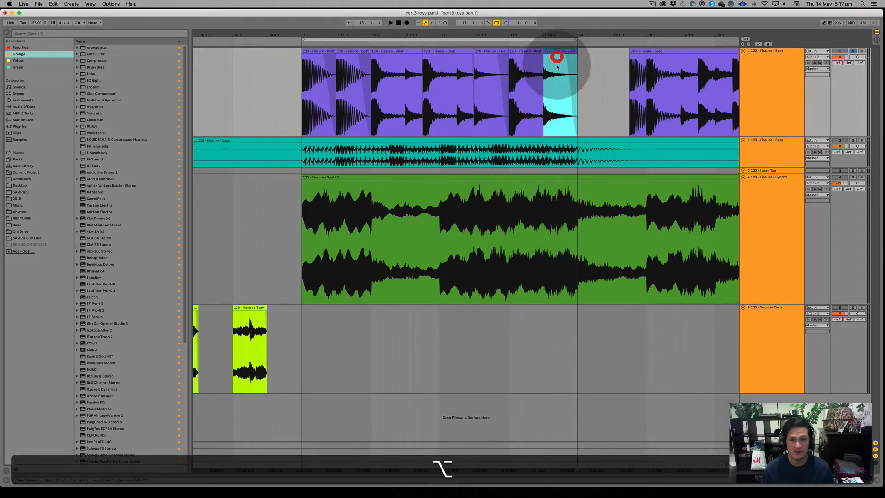
{"action": "left_click", "coordinate": [320, 51]}
{"action": "key", "text": "space"}
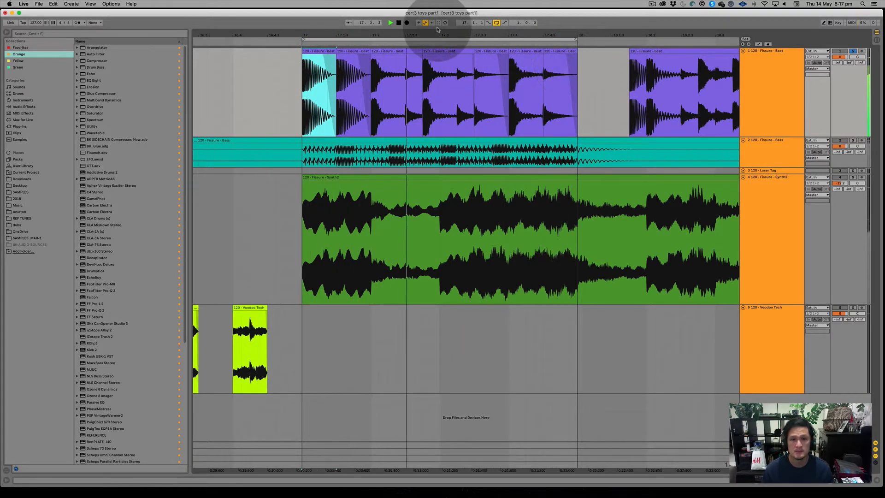
{"action": "key", "text": "space"}
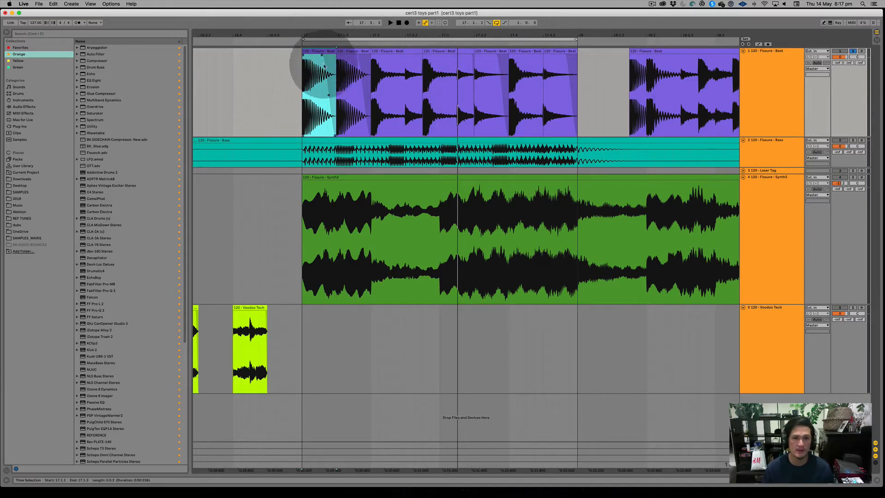
Rearrange bar 17 by copying the first Beat slice to 17.2, 17.3 and 17.4 with faded hits between them, and play it.
{"action": "left_click", "coordinate": [352, 50]}
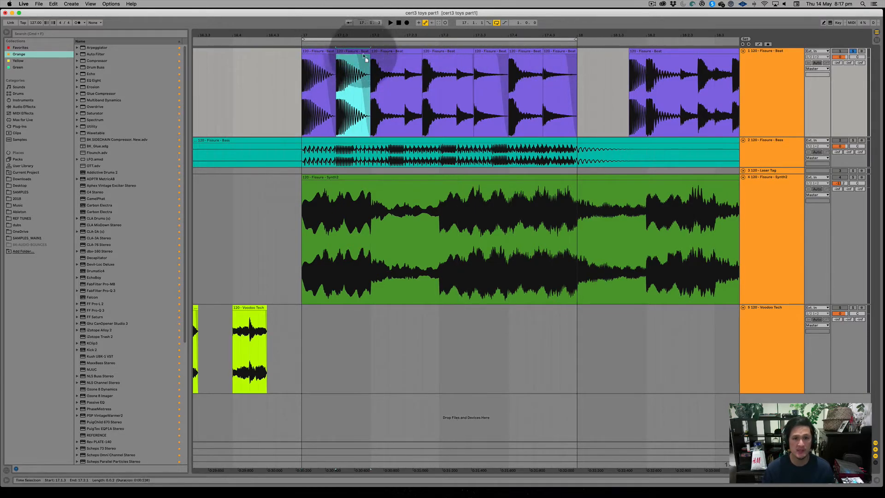
{"action": "left_click", "coordinate": [382, 58]}
{"action": "left_click_drag", "start_coordinate": [382, 59], "coordinate": [450, 51]}
{"action": "left_click", "coordinate": [523, 51]}
{"action": "left_click", "coordinate": [554, 50]}
{"action": "left_click_drag", "start_coordinate": [554, 50], "coordinate": [313, 51]}
{"action": "key", "text": "space"}
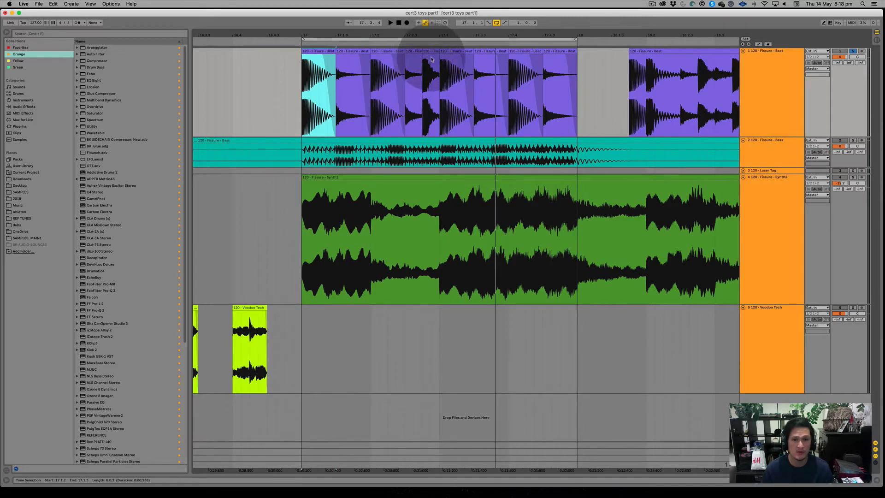
Reverse the short Beat clip at 17.2.4 and play the looped bar.
{"action": "left_click", "coordinate": [431, 50]}
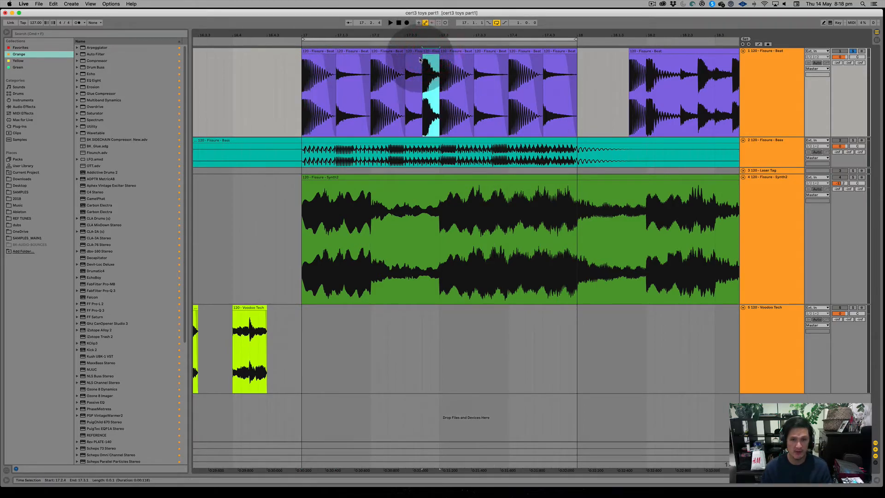
{"action": "left_click", "coordinate": [426, 51]}
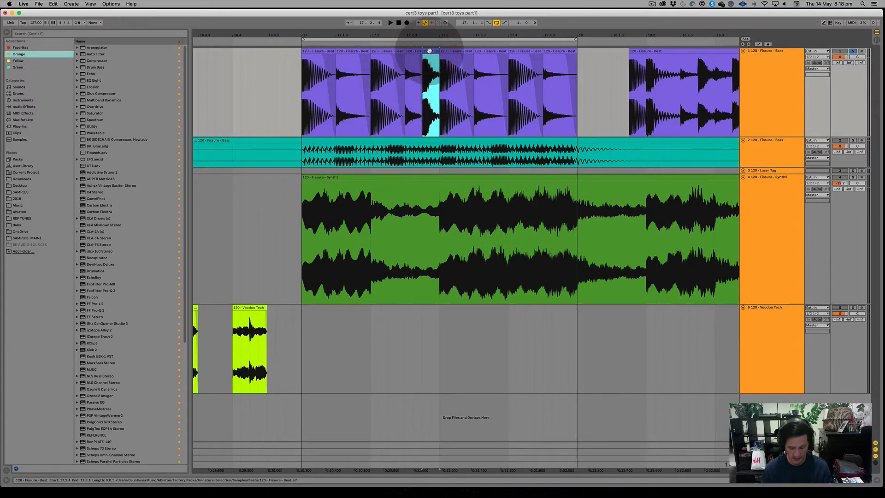
{"action": "left_click", "coordinate": [316, 51]}
{"action": "key", "text": "space"}
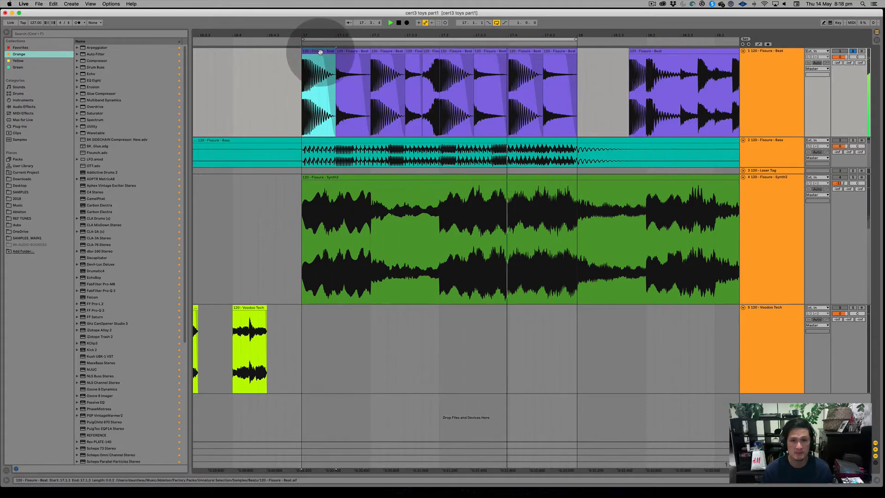
{"action": "key", "text": "space"}
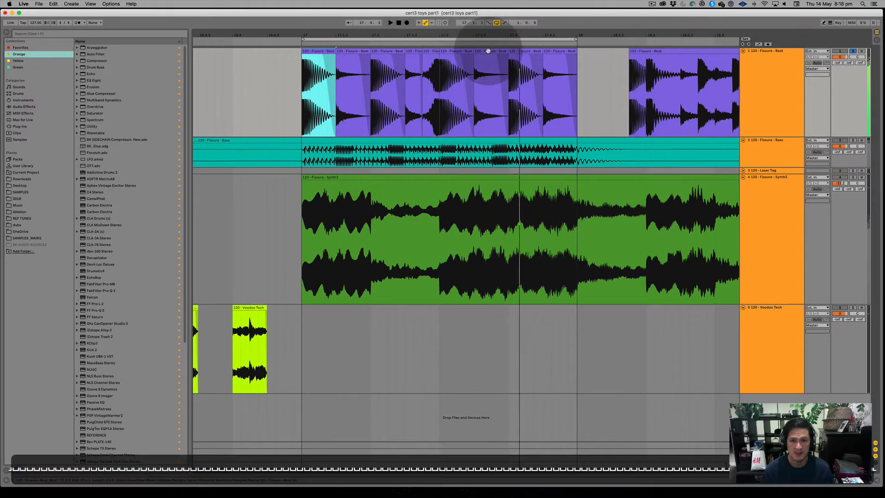
Reverse the faded Beat clips at 17.3.3, 17.4.3 and 17.1.3, and give them fade-ins.
{"action": "left_click", "coordinate": [488, 50]}
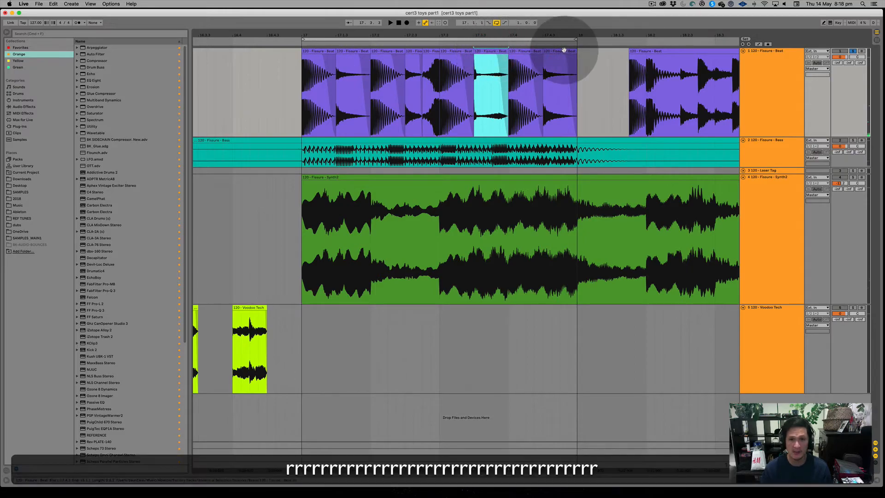
{"action": "left_click", "coordinate": [561, 51]}
{"action": "key", "text": "r"}
{"action": "left_click_drag", "start_coordinate": [475, 55], "coordinate": [484, 54]}
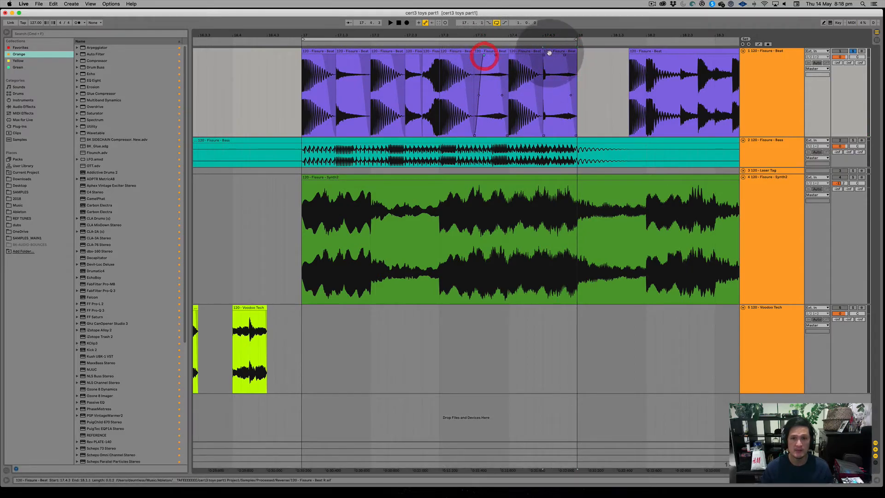
{"action": "left_click", "coordinate": [339, 51]}
{"action": "key", "text": "r"}
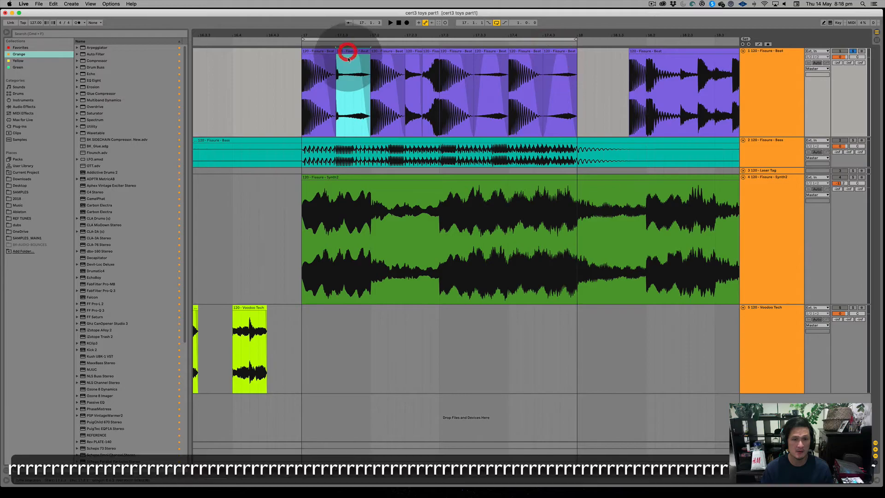
Play the looped bar from its first Beat clip to hear the reversed slices.
{"action": "left_click", "coordinate": [317, 54]}
{"action": "key", "text": "space"}
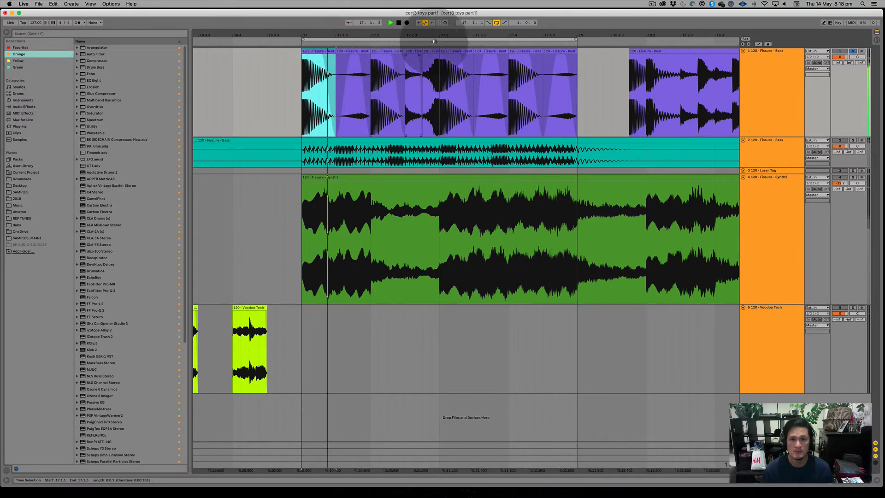
{"action": "key", "text": "minus"}
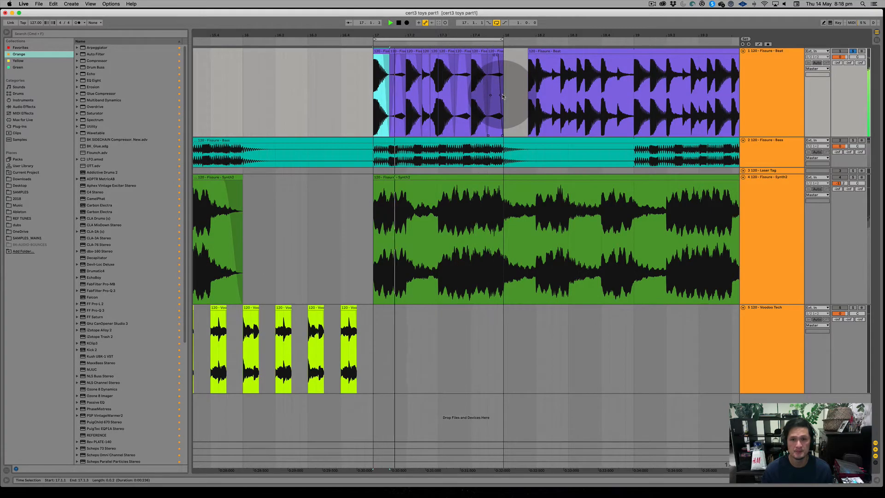
{"action": "key", "text": "space"}
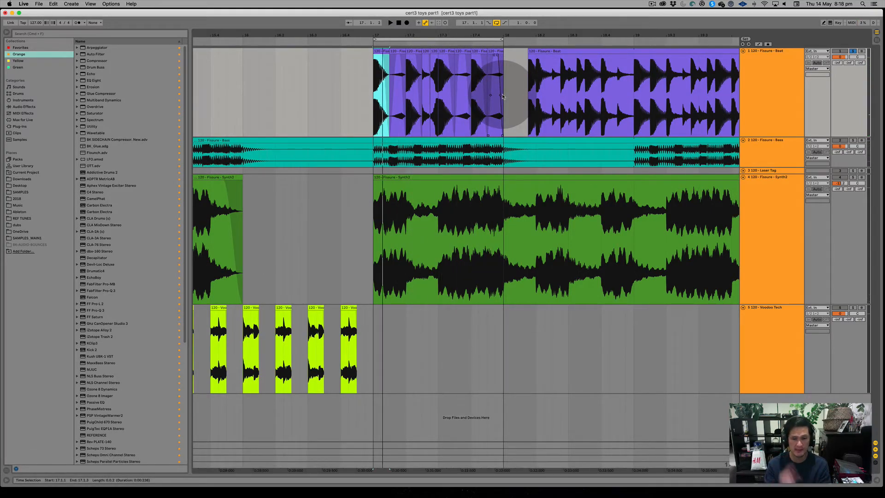
{"action": "left_click_drag", "start_coordinate": [451, 36], "coordinate": [449, 52]}
{"action": "left_click_drag", "start_coordinate": [344, 77], "coordinate": [521, 74]}
{"action": "left_click", "coordinate": [521, 79]}
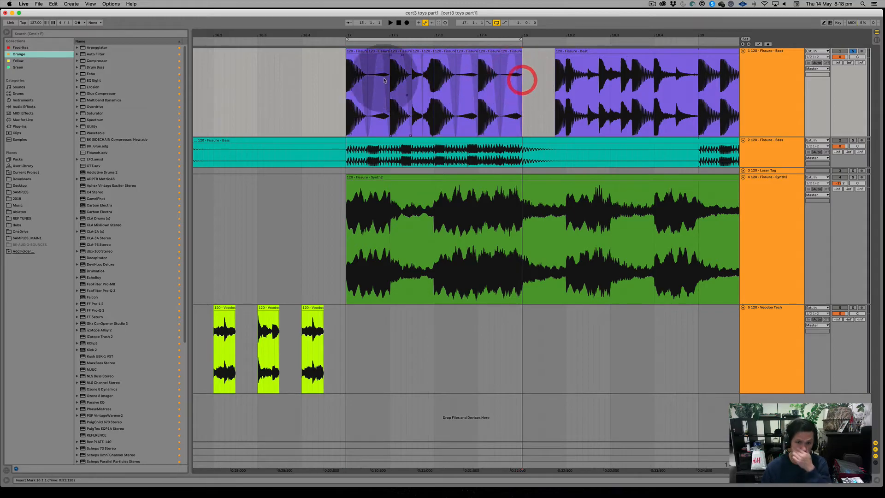
{"action": "left_click_drag", "start_coordinate": [336, 70], "coordinate": [388, 72]}
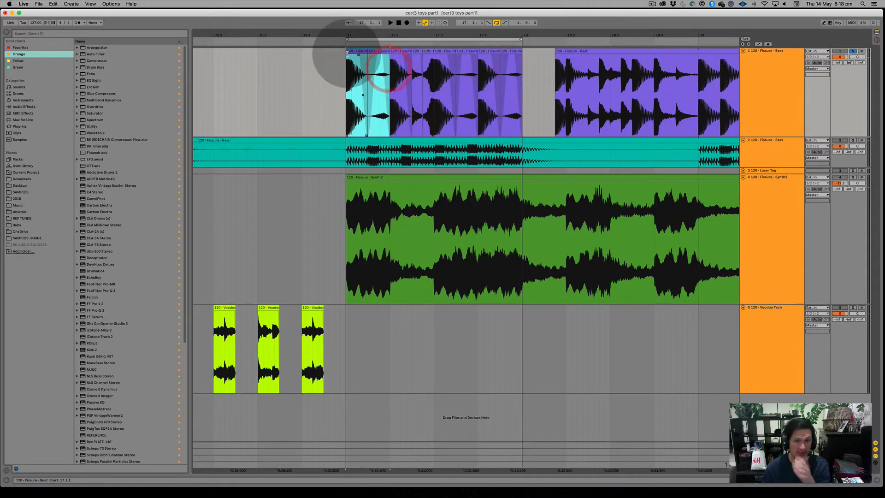
{"action": "left_click", "coordinate": [353, 52]}
{"action": "left_click_drag", "start_coordinate": [357, 35], "coordinate": [357, 39]}
{"action": "left_click_drag", "start_coordinate": [340, 79], "coordinate": [395, 76]}
{"action": "left_click_drag", "start_coordinate": [369, 36], "coordinate": [370, 38]}
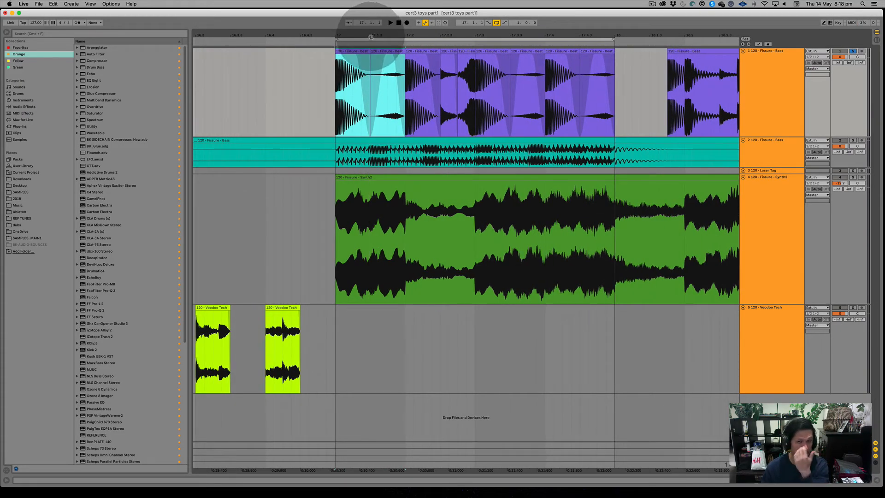
Consolidate all chopped Beat clips from bar 17 to bar 18 into a single clip.
{"action": "left_click_drag", "start_coordinate": [338, 69], "coordinate": [616, 72]}
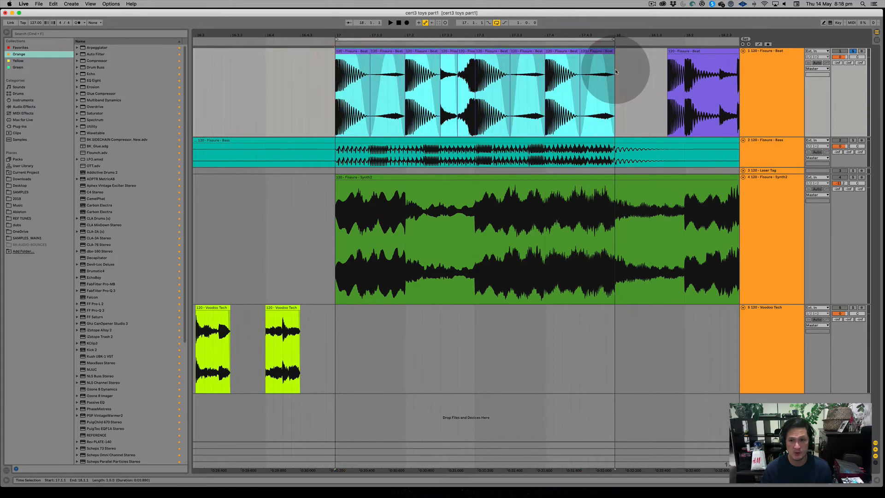
{"action": "key", "text": "minus"}
{"action": "key", "text": "minus"}
{"action": "key", "text": "minus"}
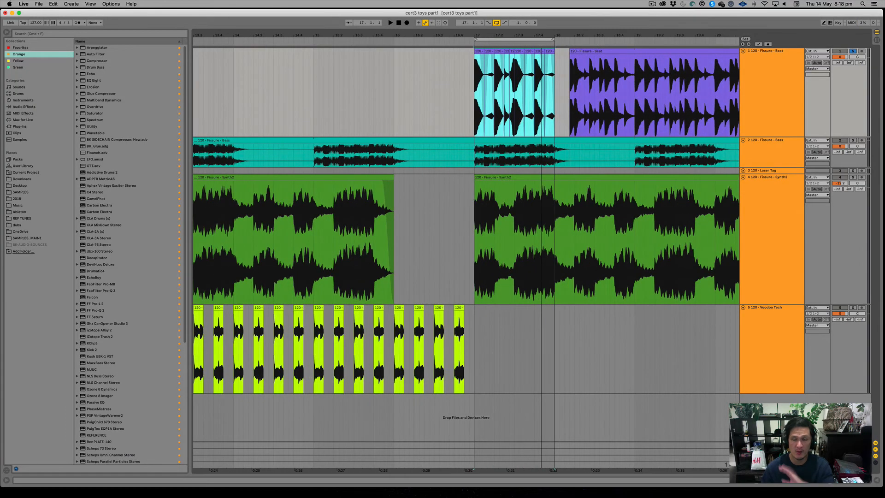
{"action": "scroll", "coordinate": [479, 92], "scroll_direction": "right", "scroll_amount": 3}
{"action": "left_click", "coordinate": [478, 35]}
{"action": "key", "text": "super"}
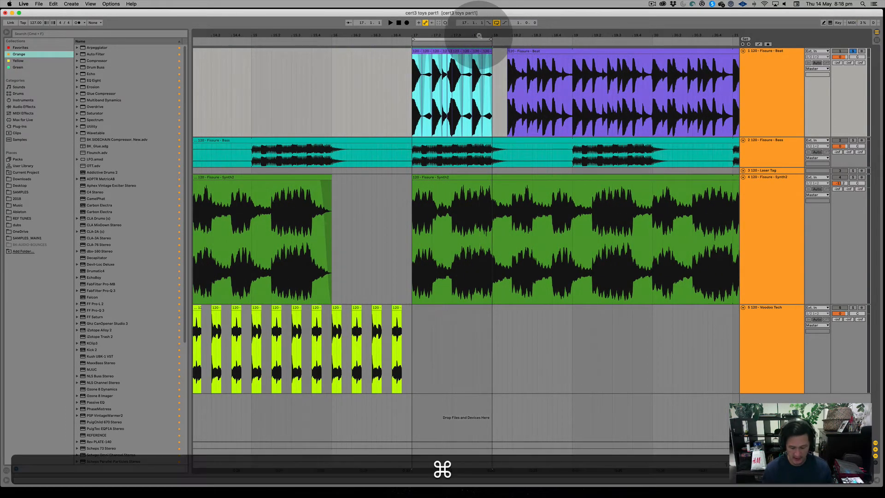
{"action": "key", "text": "super+j"}
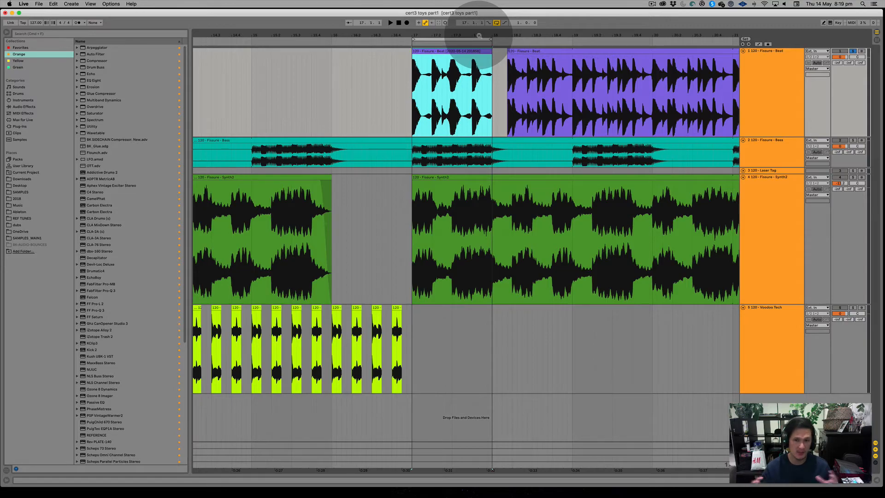
Undo the full-bar Beat consolidation and try consolidating only the slices from 17.1.1 to 17.1.4, undoing that as well.
{"action": "left_click", "coordinate": [492, 93]}
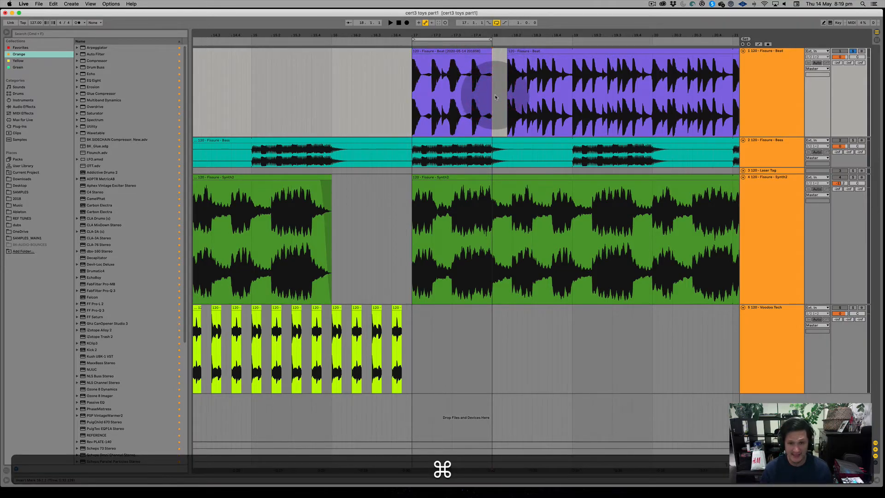
{"action": "key", "text": "super+z"}
{"action": "left_click_drag", "start_coordinate": [435, 27], "coordinate": [439, 35]}
{"action": "left_click_drag", "start_coordinate": [376, 69], "coordinate": [411, 71]}
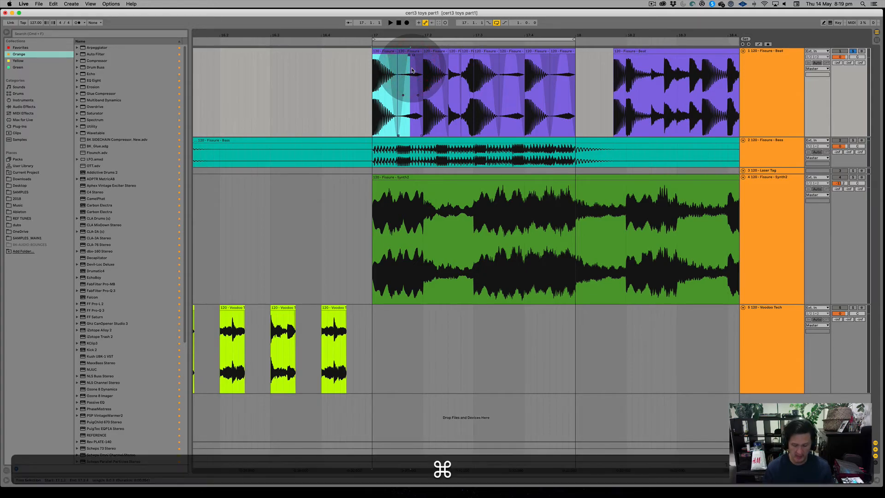
{"action": "key", "text": "super+j"}
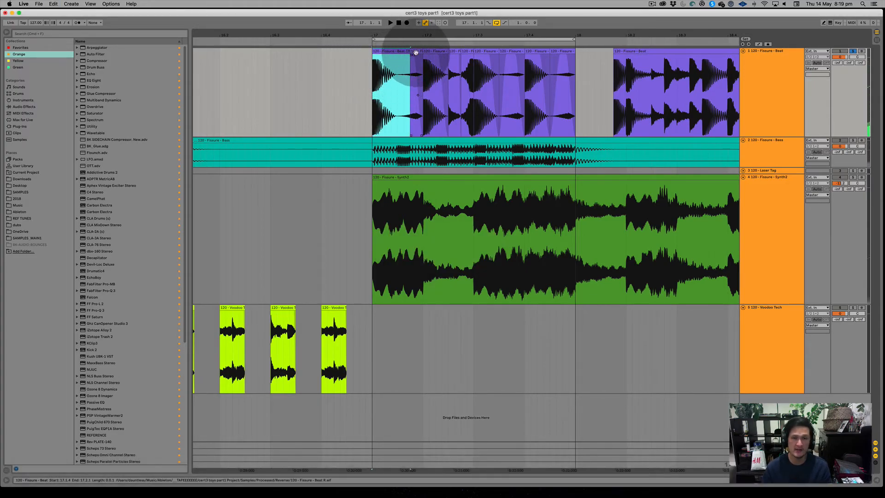
{"action": "key", "text": "super+z"}
Consolidate all Beat slices from 17.1.1 to 18.1.1 into a single clip.
{"action": "left_click_drag", "start_coordinate": [380, 70], "coordinate": [575, 73]}
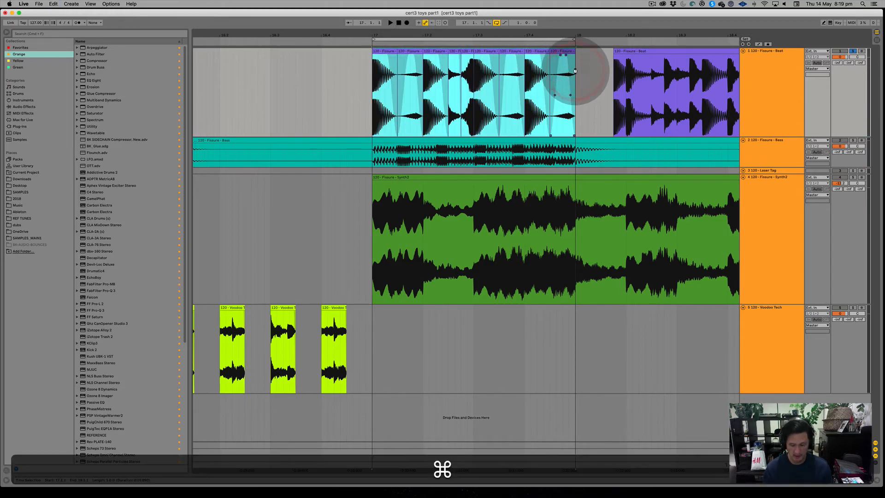
{"action": "key", "text": "super+j"}
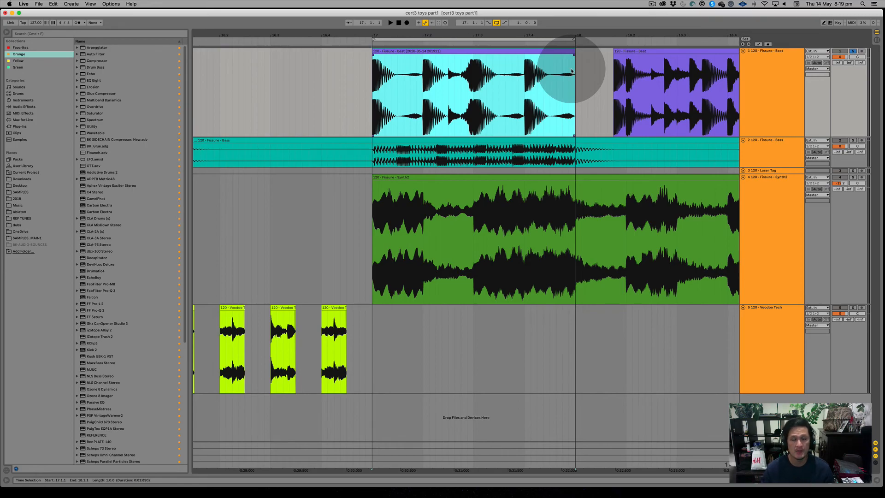
Move the first half beat of the consolidated Beat clip to 16.3.1 and paste a copy of it at 16.4.1.
{"action": "left_click_drag", "start_coordinate": [397, 76], "coordinate": [291, 51]}
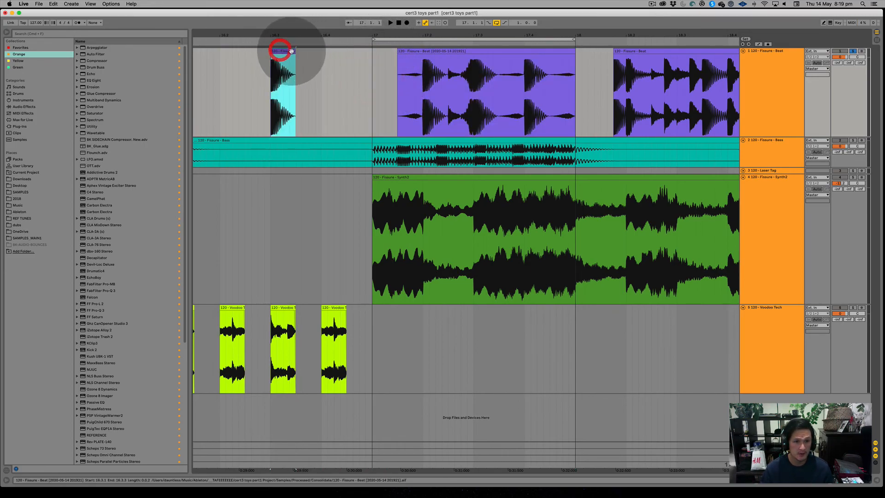
{"action": "left_click", "coordinate": [288, 51]}
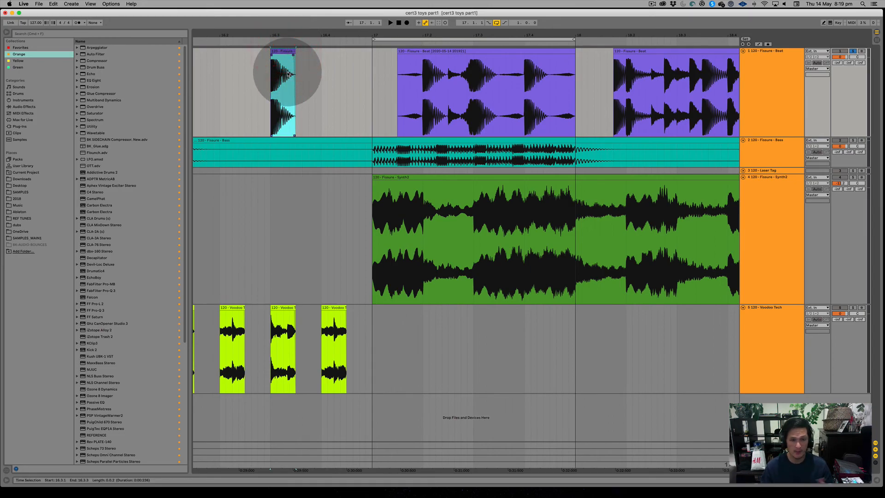
{"action": "scroll", "coordinate": [287, 74], "scroll_direction": "right", "scroll_amount": 1}
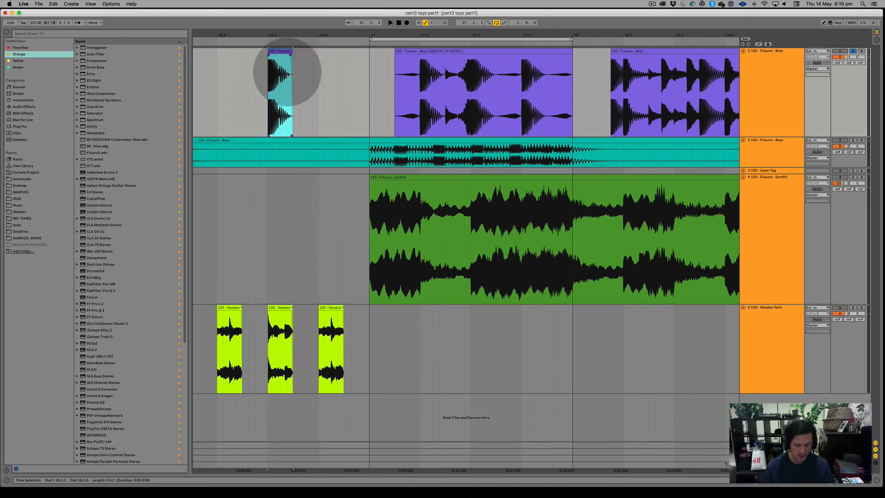
{"action": "scroll", "coordinate": [294, 80], "scroll_direction": "left", "scroll_amount": 1}
{"action": "key", "text": "super+c"}
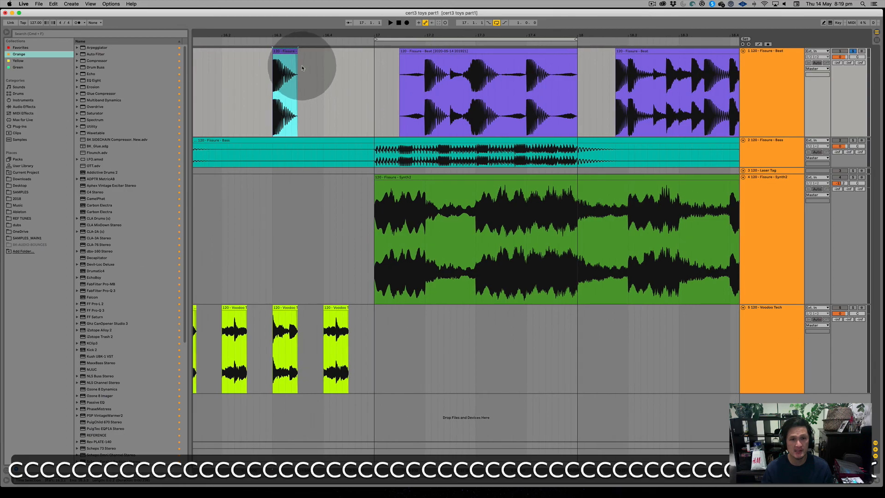
{"action": "left_click", "coordinate": [325, 63]}
{"action": "key", "text": "super+v"}
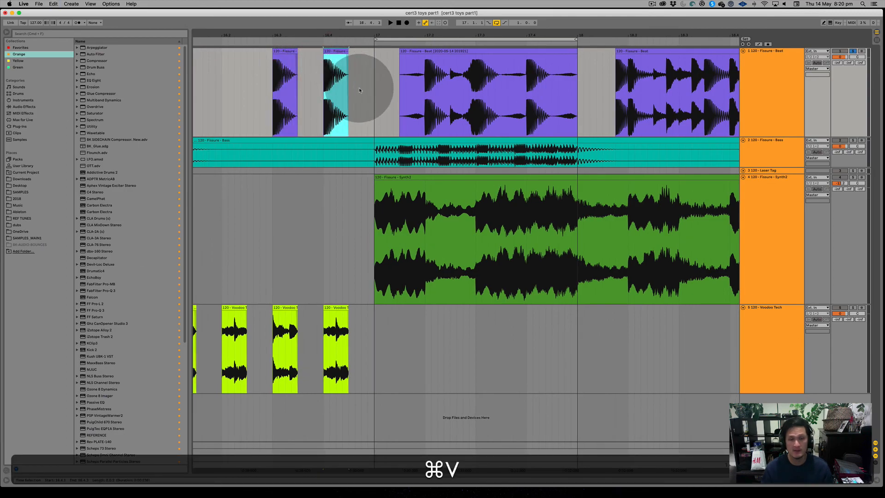
Undo the pasted Beat slice and the move of the original slice out of the consolidated clip.
{"action": "left_click_drag", "start_coordinate": [415, 31], "coordinate": [381, 79]}
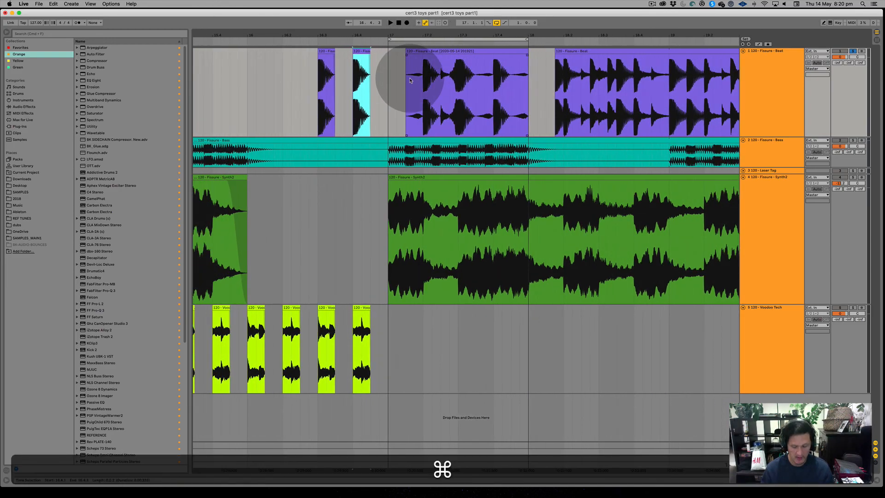
{"action": "key", "text": "super+z"}
{"action": "key", "text": "super+z"}
{"action": "key", "text": "super+z"}
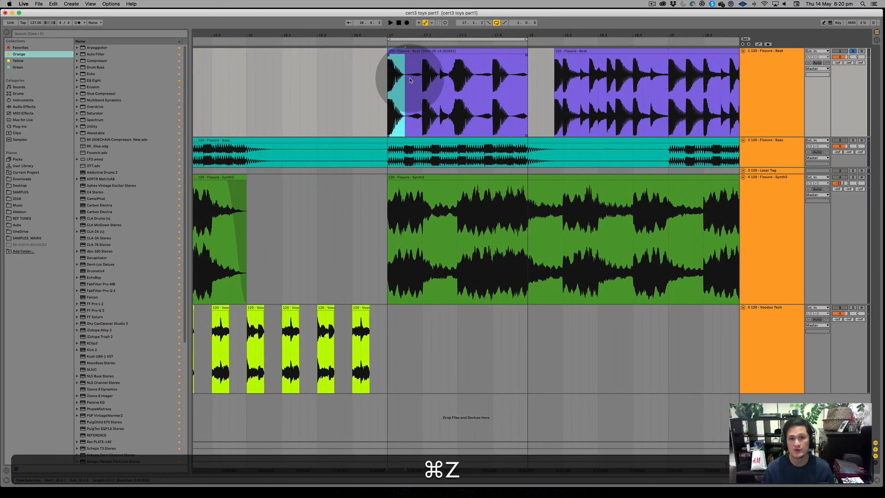